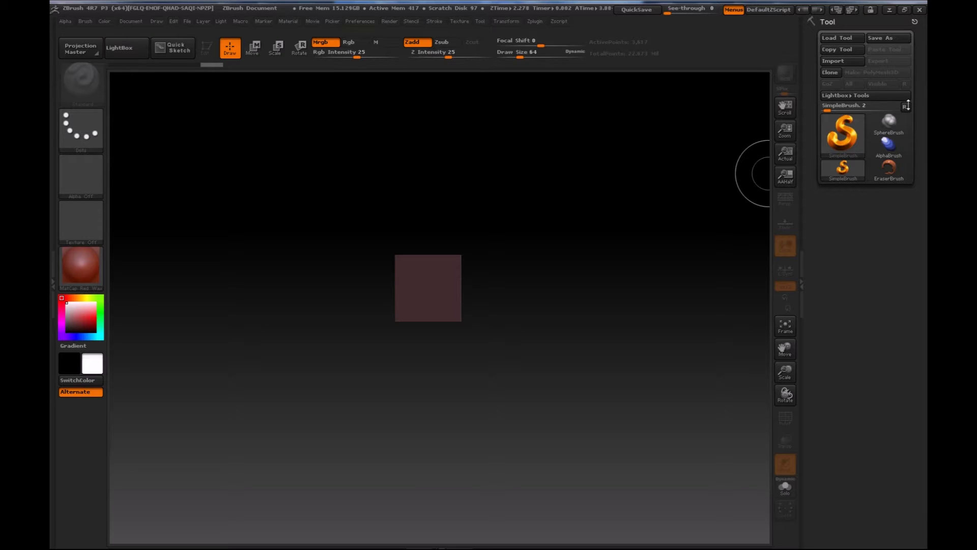
Draw a large Plane3D mesh on the canvas.
left_click(830, 150)
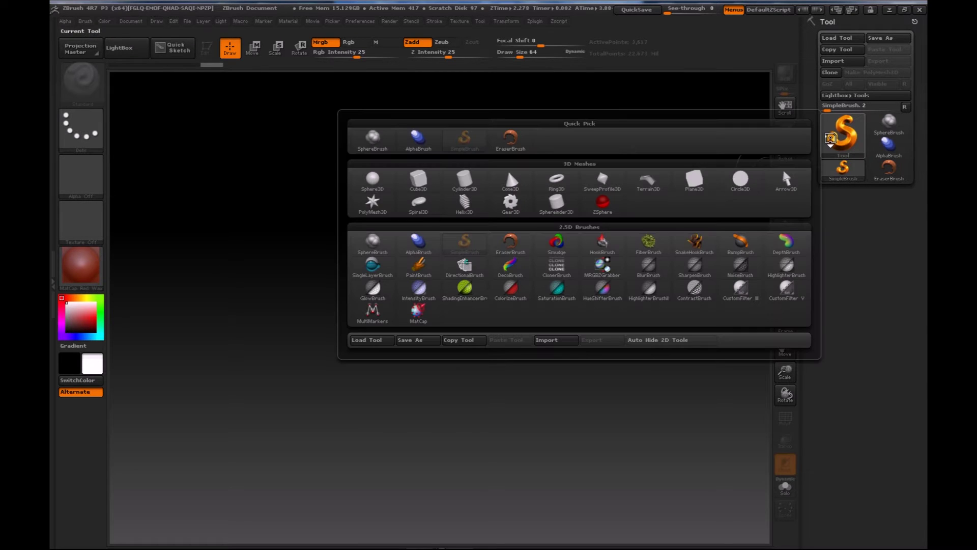
left_click(694, 180)
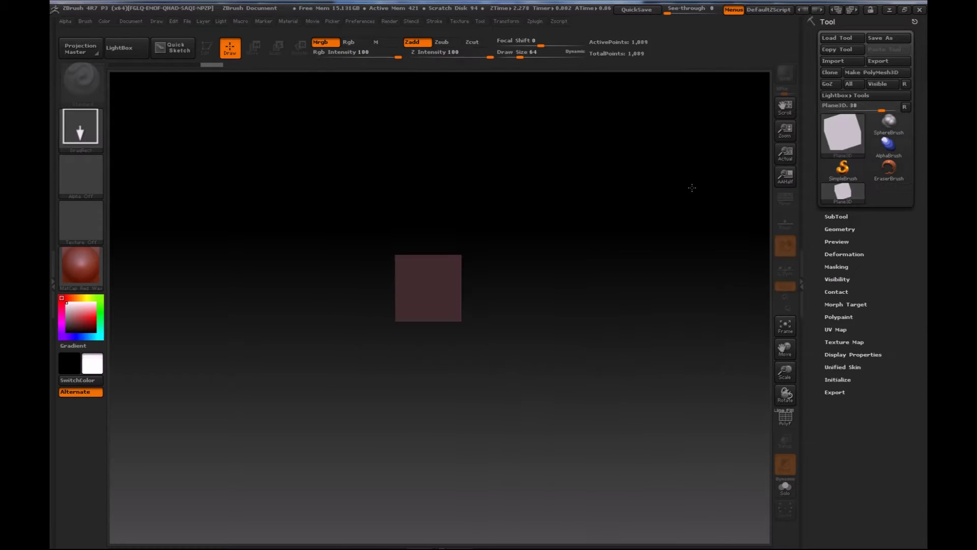
left_click_drag(373, 230, 390, 353)
key("t")
key("f")
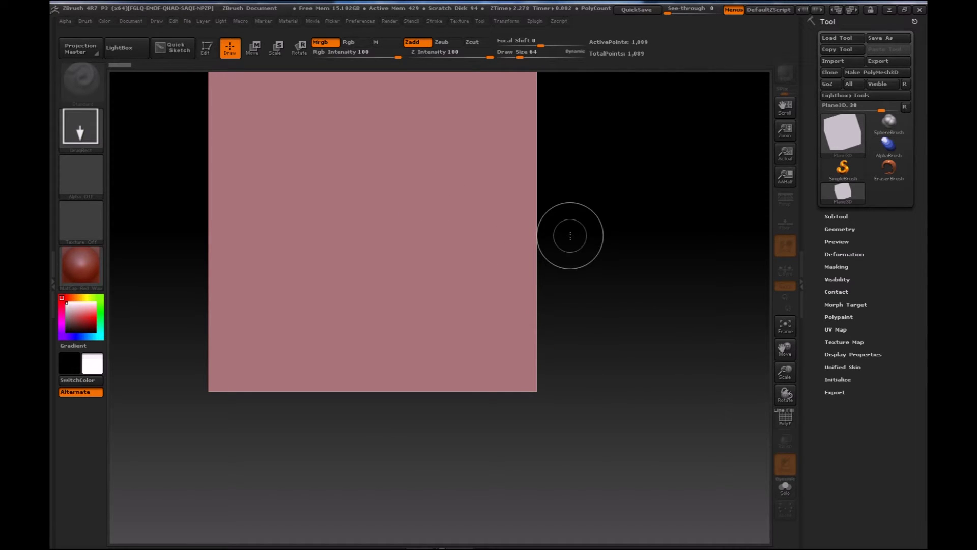
Put a Plane3D in edit mode, facing the camera, and clear the leftover copy from the canvas.
left_click(841, 195)
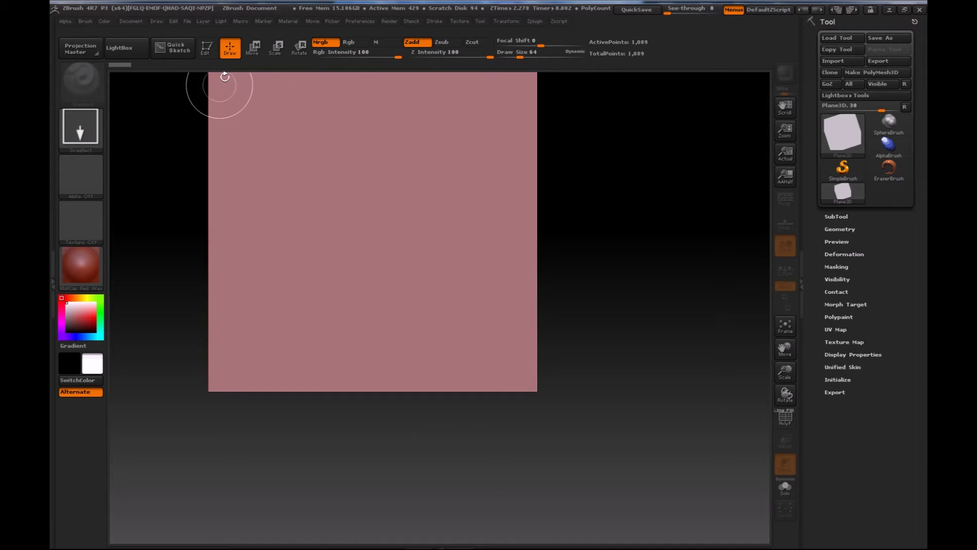
key("t")
mouse_move(589, 302)
left_mouse_down()
mouse_move(623, 399)
mouse_move(613, 393)
mouse_move(622, 376)
mouse_move(646, 397)
mouse_move(609, 296)
mouse_move(621, 321)
mouse_move(626, 312)
mouse_move(558, 314)
mouse_move(625, 321)
mouse_move(639, 307)
mouse_move(650, 360)
mouse_move(646, 345)
mouse_move(597, 315)
left_mouse_up()
key("ctrl+n")
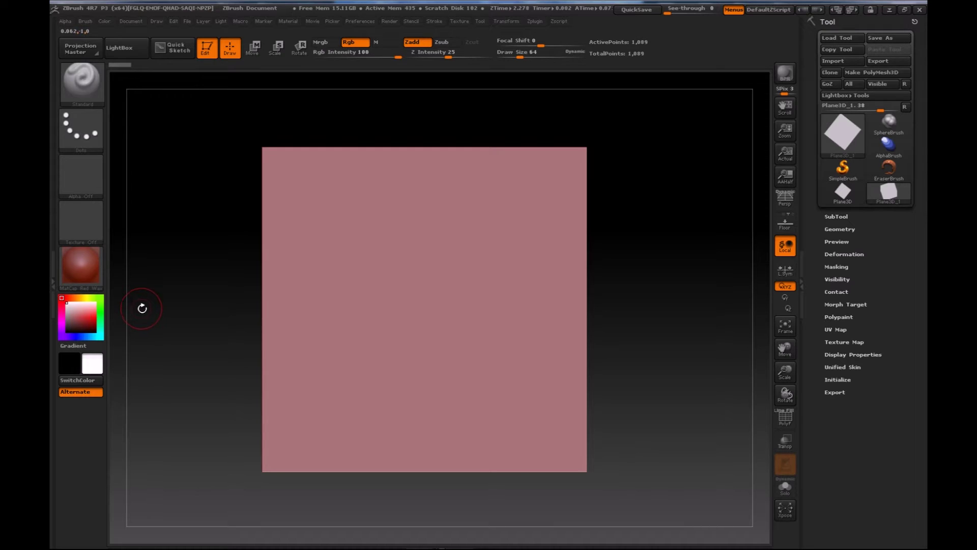
Apply the SkinShade4 material to the plane.
mouse_move(87, 274)
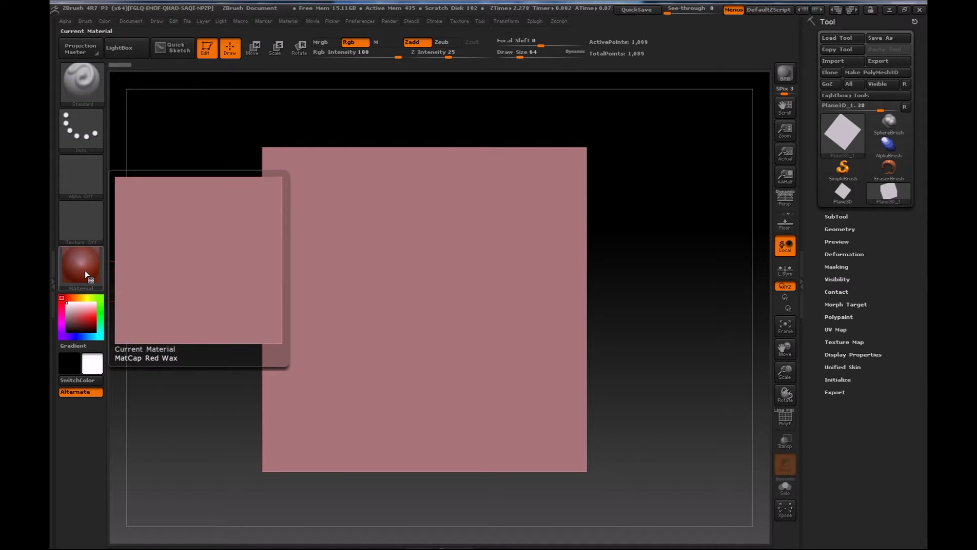
left_click(86, 274)
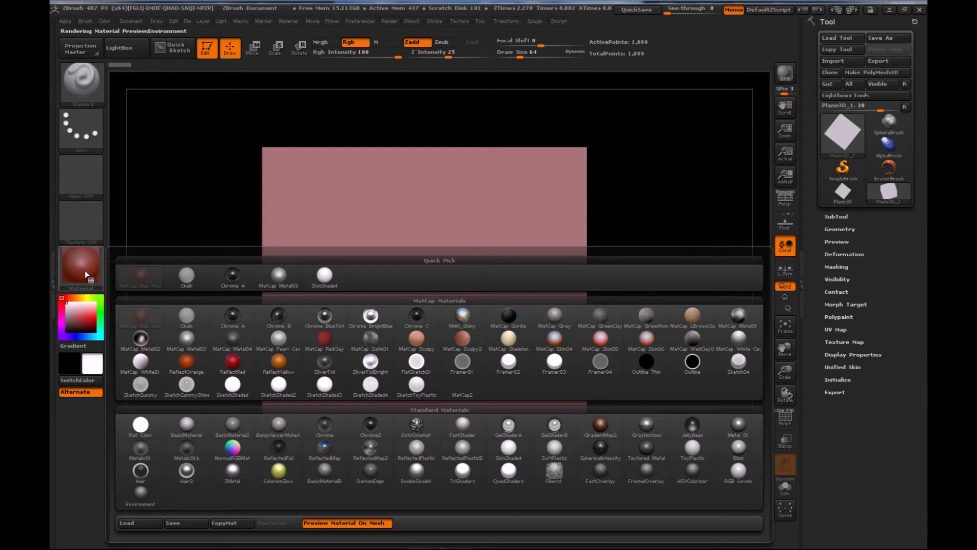
mouse_move(321, 286)
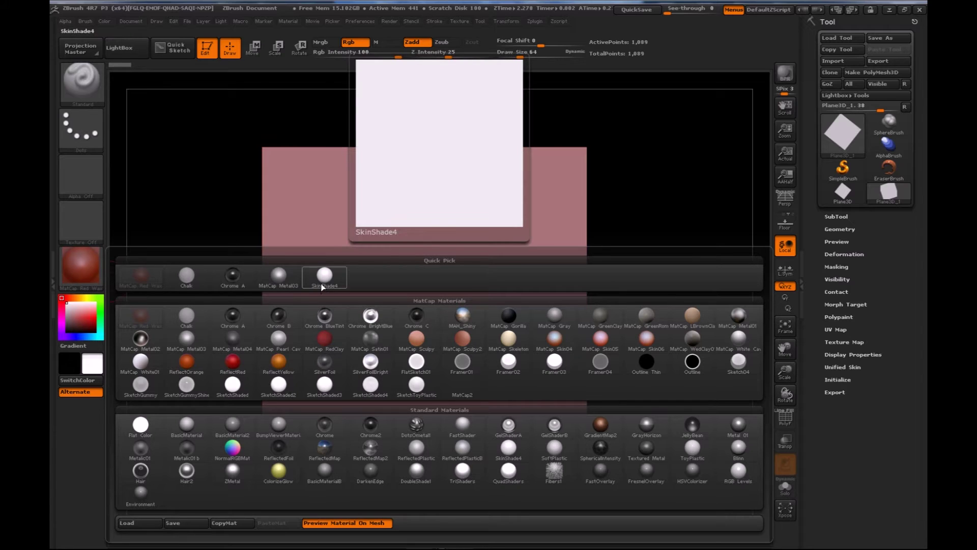
left_click(322, 284)
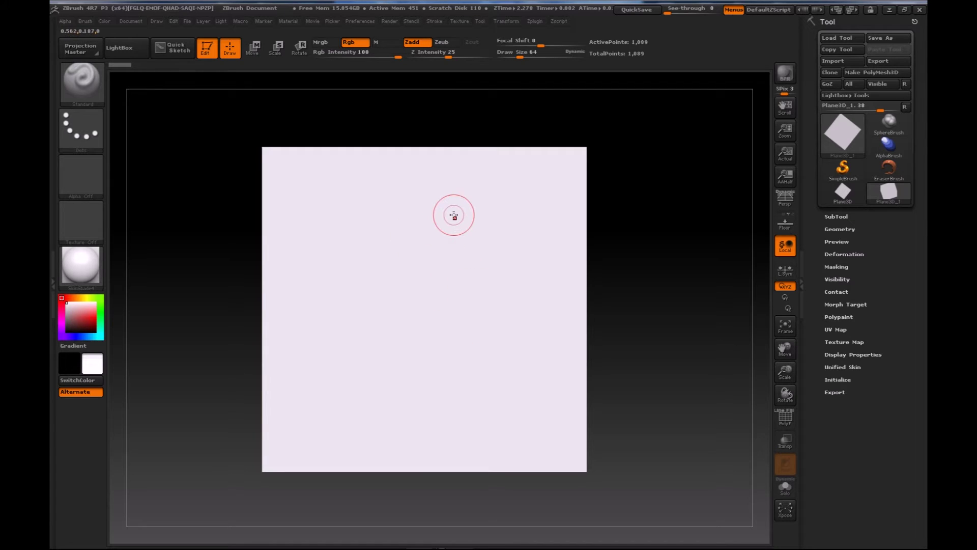
Subdivide the plane's mesh four times, with smoothing left on.
left_click(840, 229)
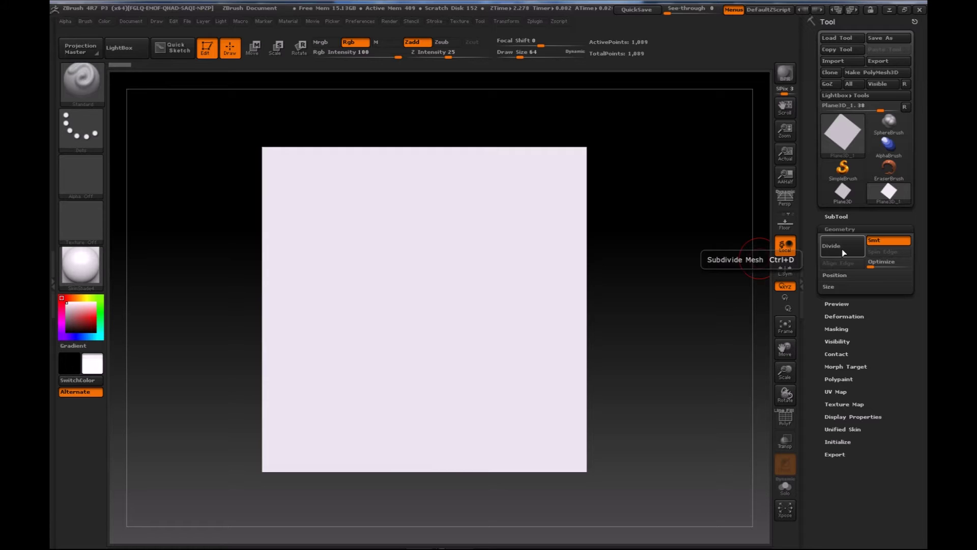
left_click(838, 250)
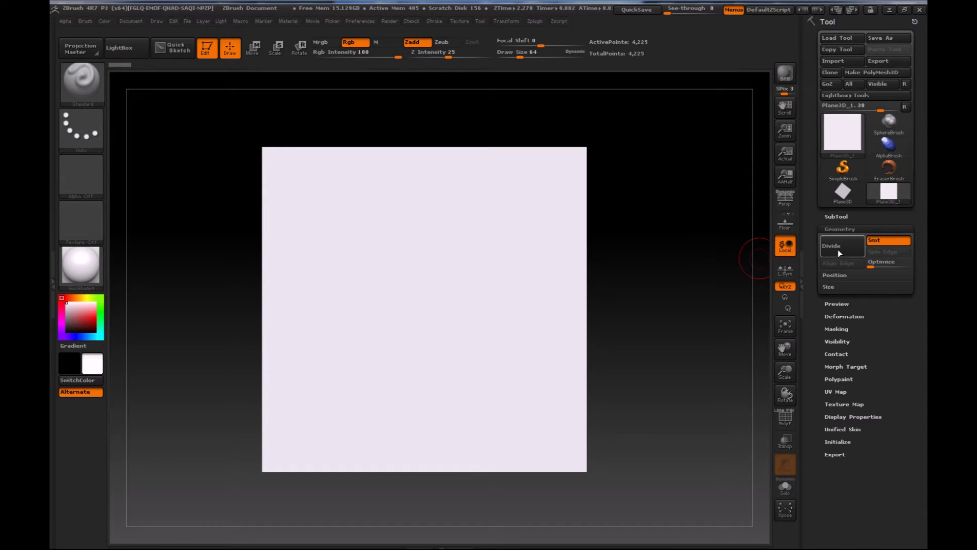
left_click(832, 253)
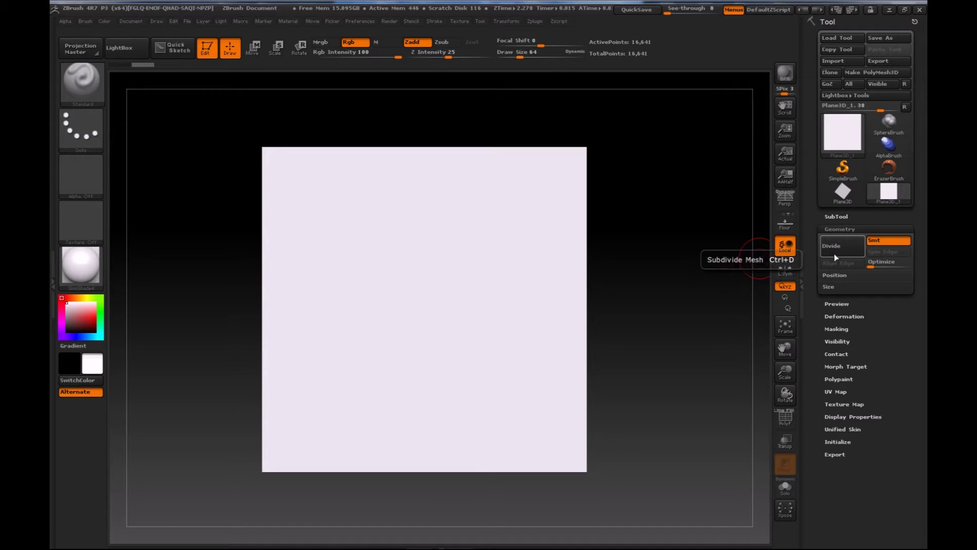
left_click(832, 254)
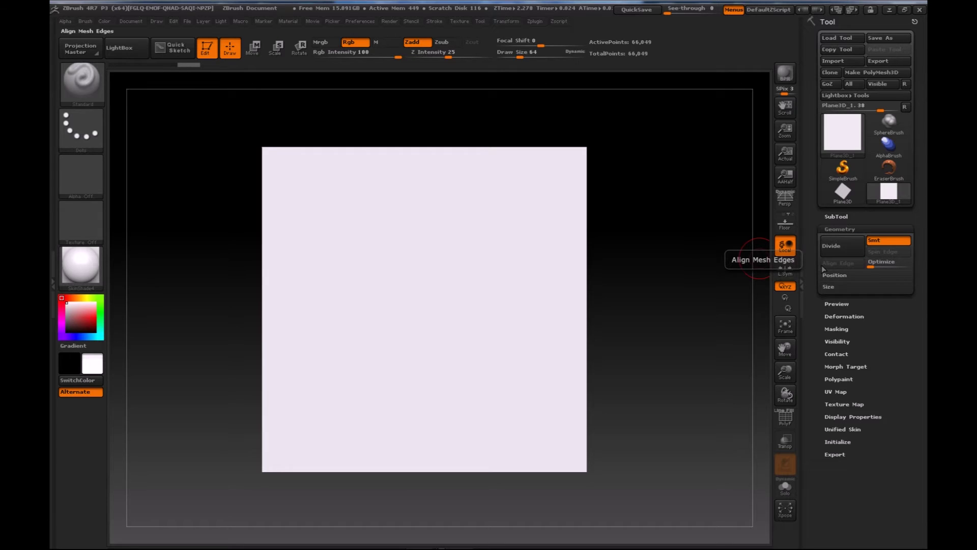
left_click(840, 246)
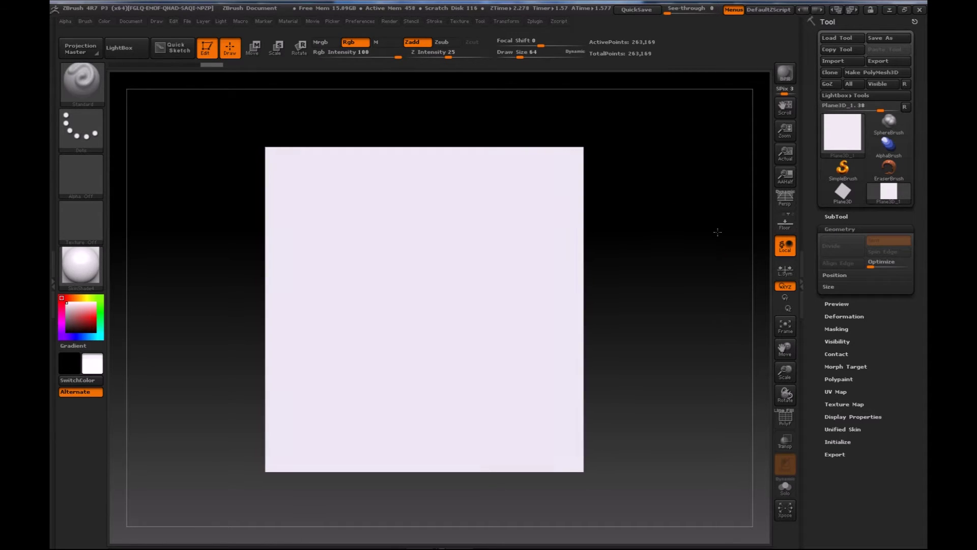
Check the subtool lists of Plane3D and Plane3D_1, and examine the geometry settings of Plane3D_1.
left_click(842, 216)
left_click(835, 148)
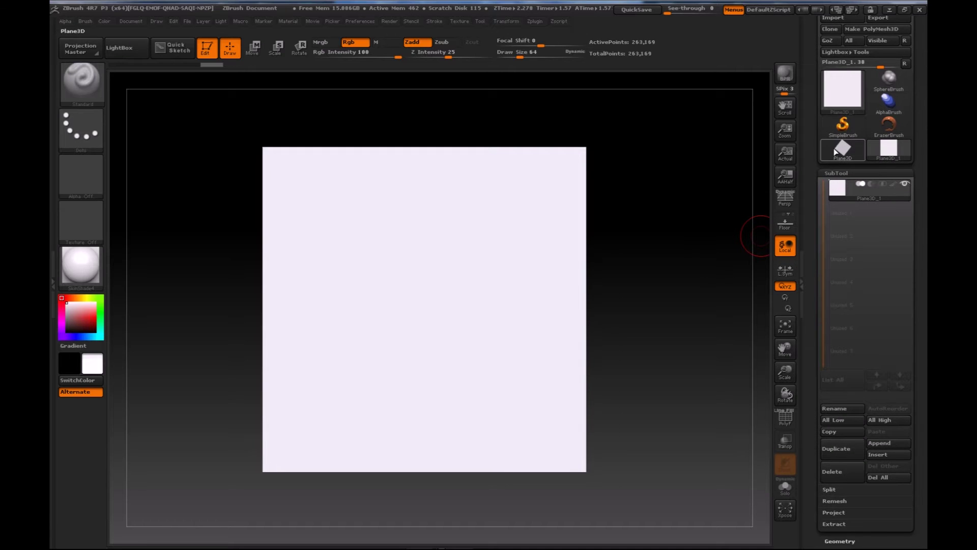
left_click(853, 172)
left_click(839, 174)
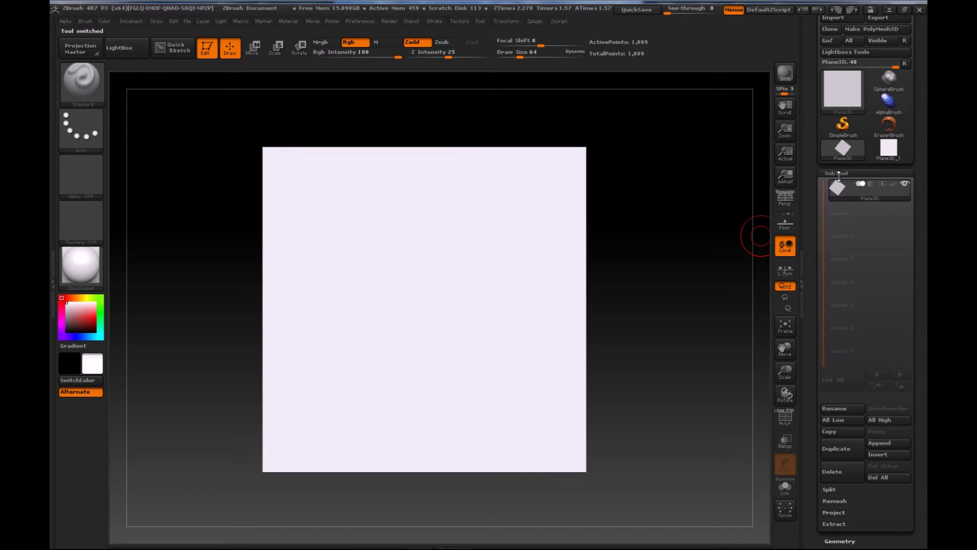
left_click(889, 149)
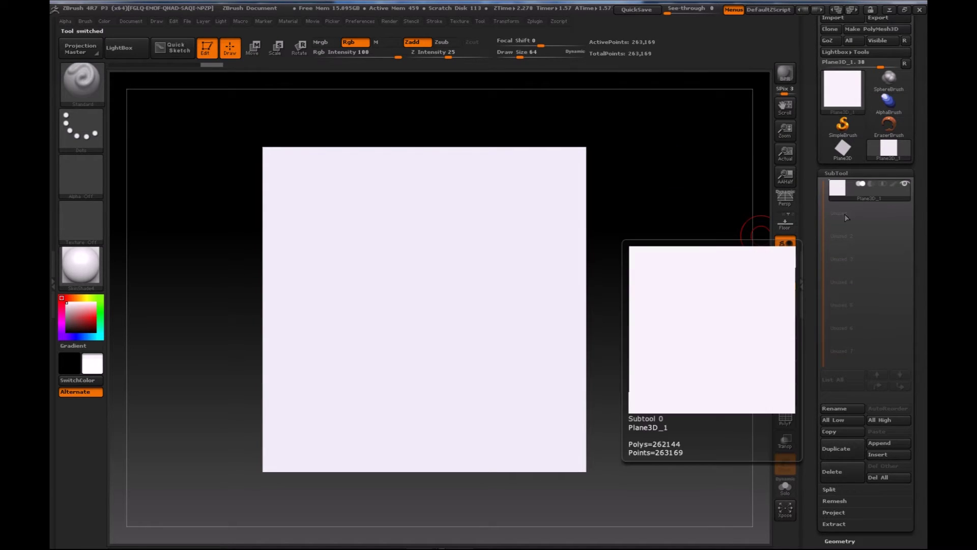
left_click(843, 541)
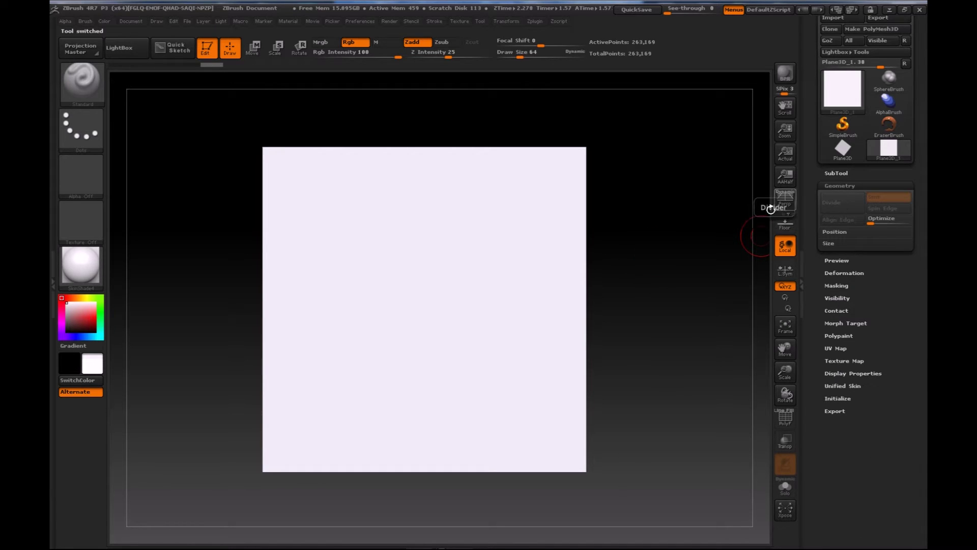
left_click_drag(665, 275, 625, 270)
Switch to the undivided Plane3D and subdivide it four times, keeping it facing the camera.
left_click(842, 148)
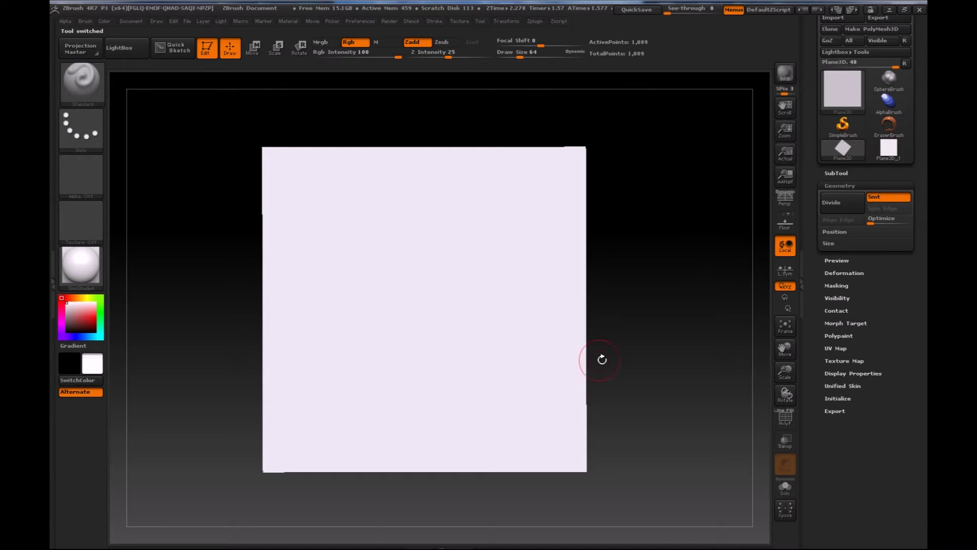
left_click(839, 207)
left_click(838, 227)
left_click(838, 226)
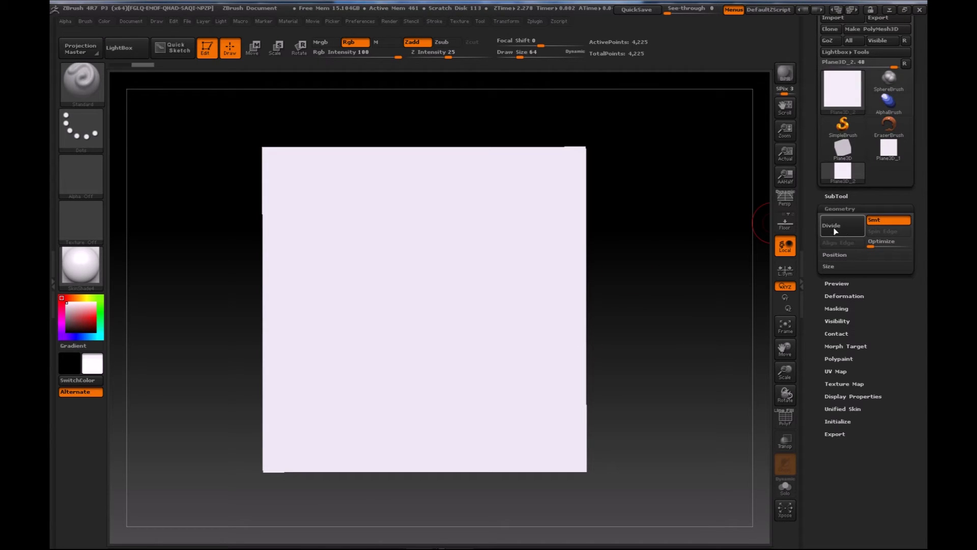
left_click(839, 230)
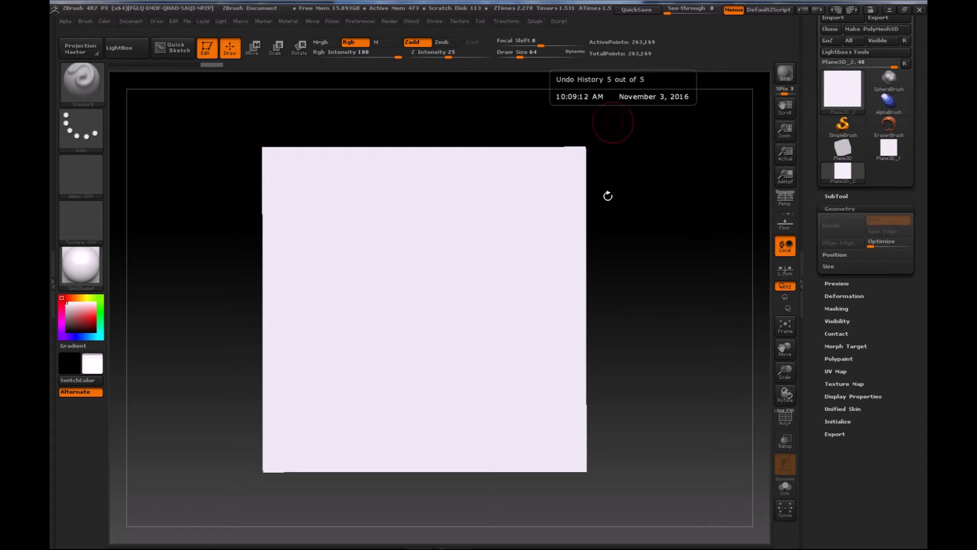
left_click_drag(655, 163, 664, 191)
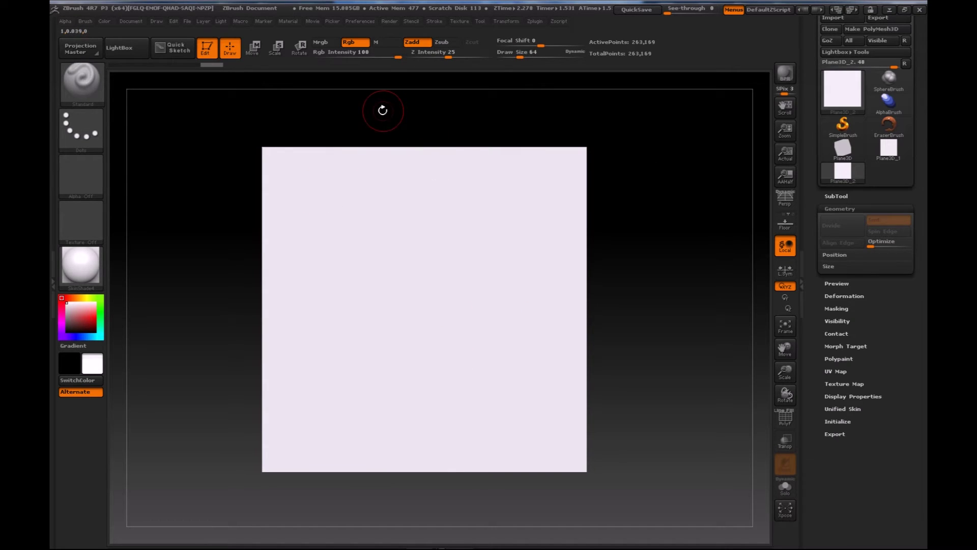
Import the front, pers and side images from the lab 7 folder as textures.
left_click(460, 21)
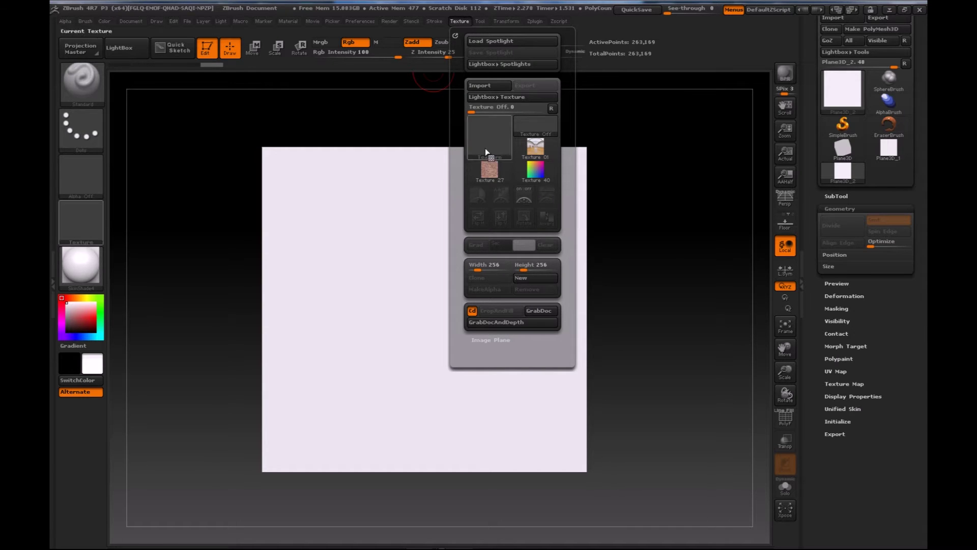
left_click(483, 86)
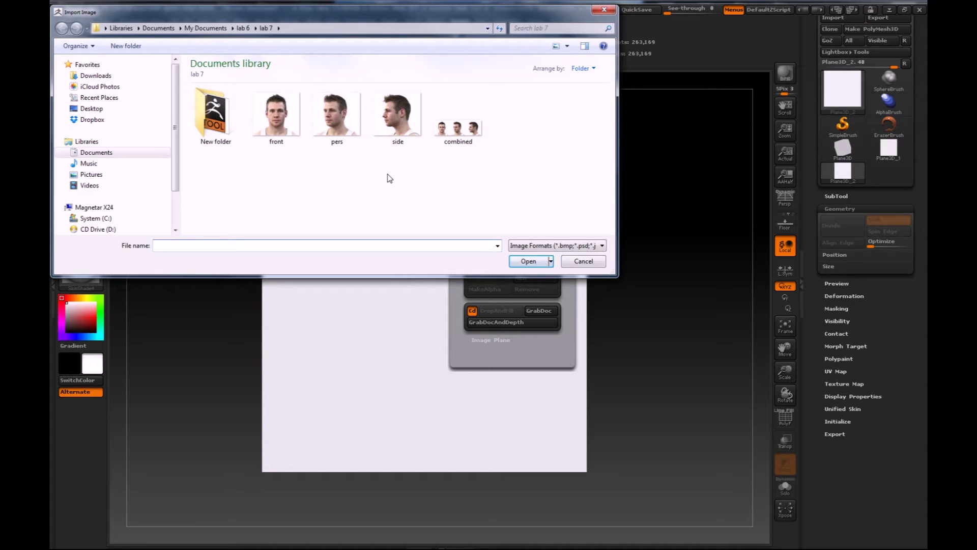
left_click_drag(402, 165, 286, 117)
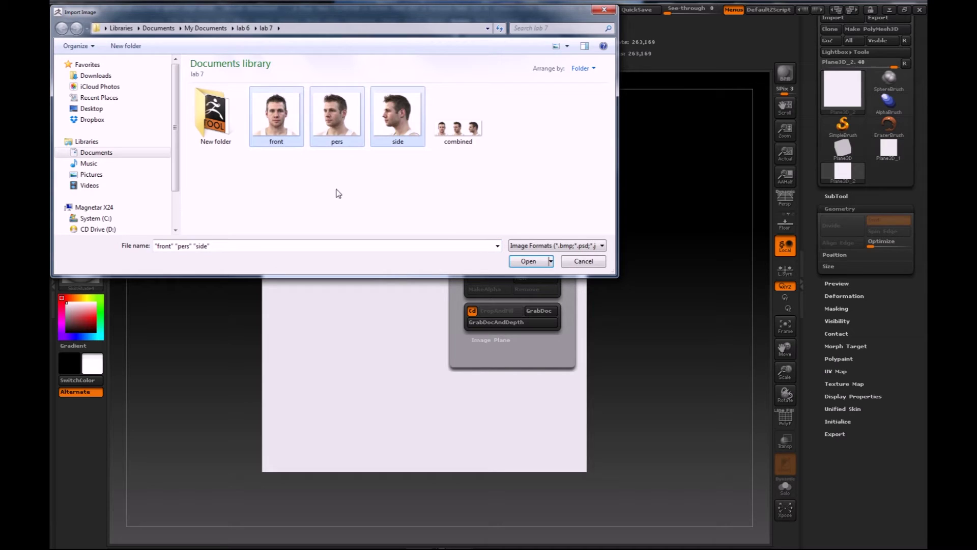
left_click(529, 262)
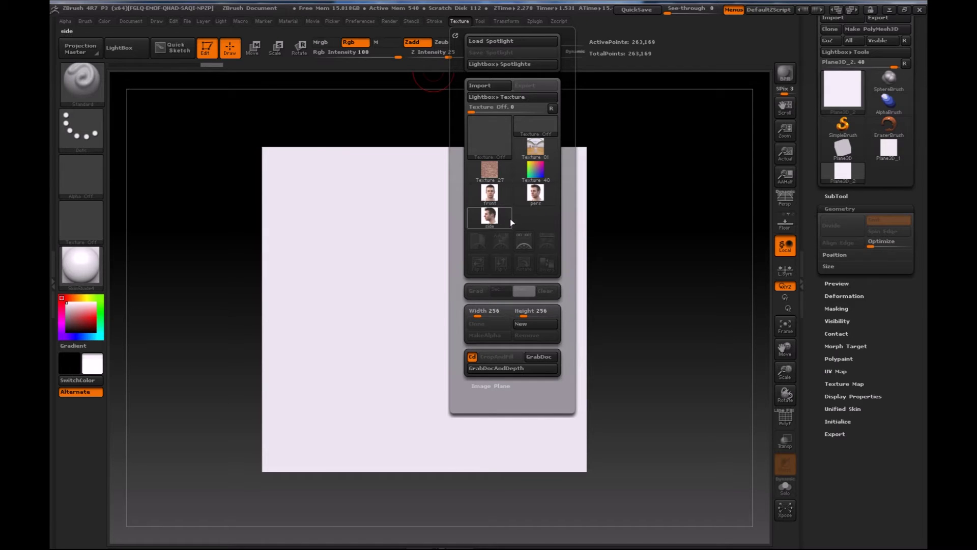
Add the front texture to Spotlight and hide the Lightbox browser.
mouse_move(492, 215)
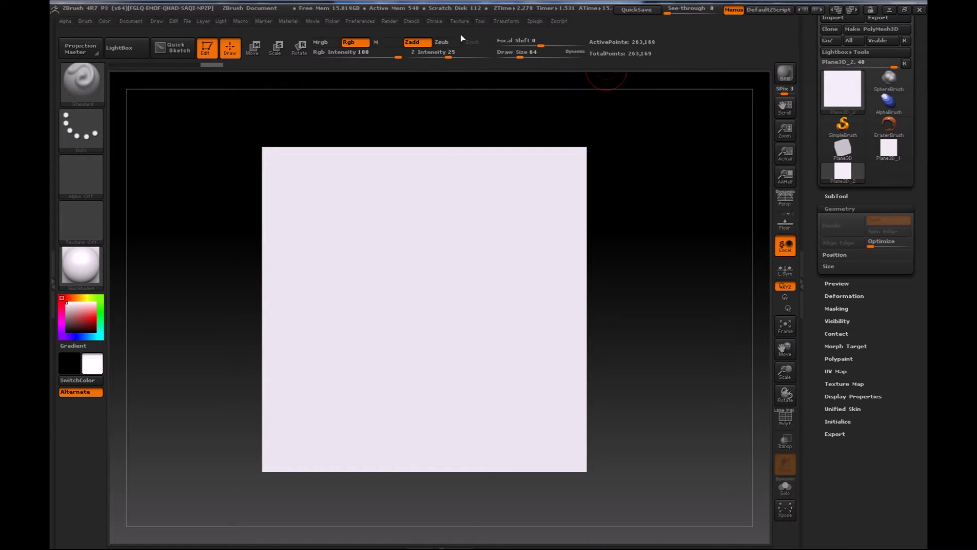
left_click(457, 22)
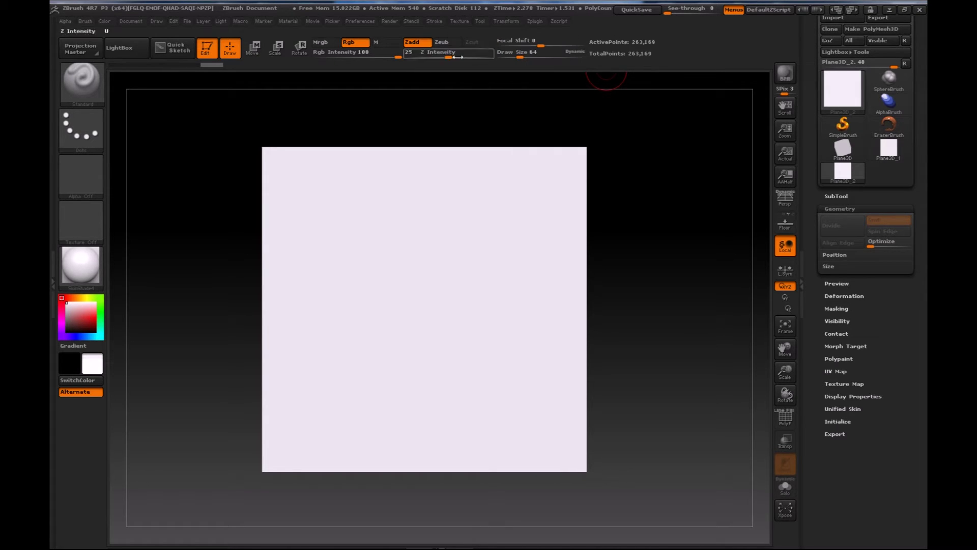
left_click(458, 22)
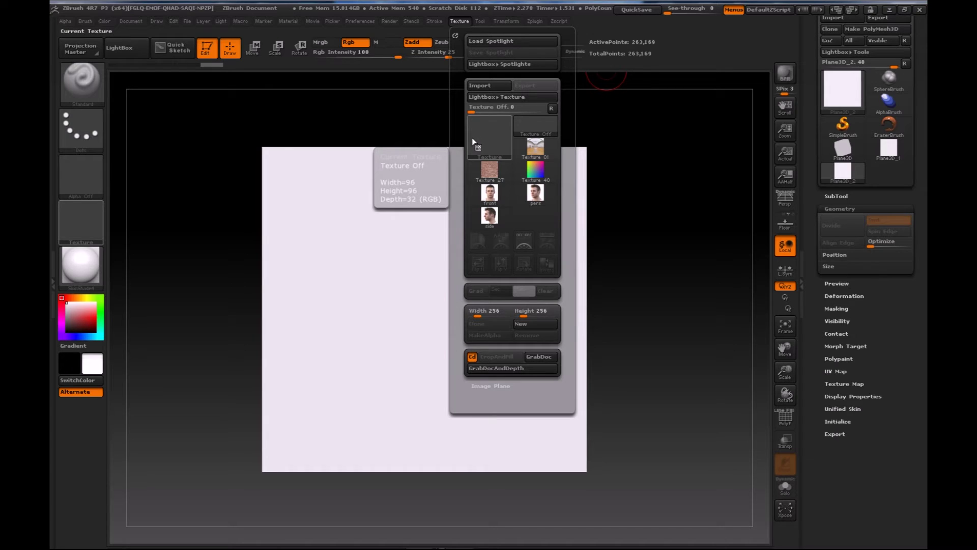
mouse_move(490, 203)
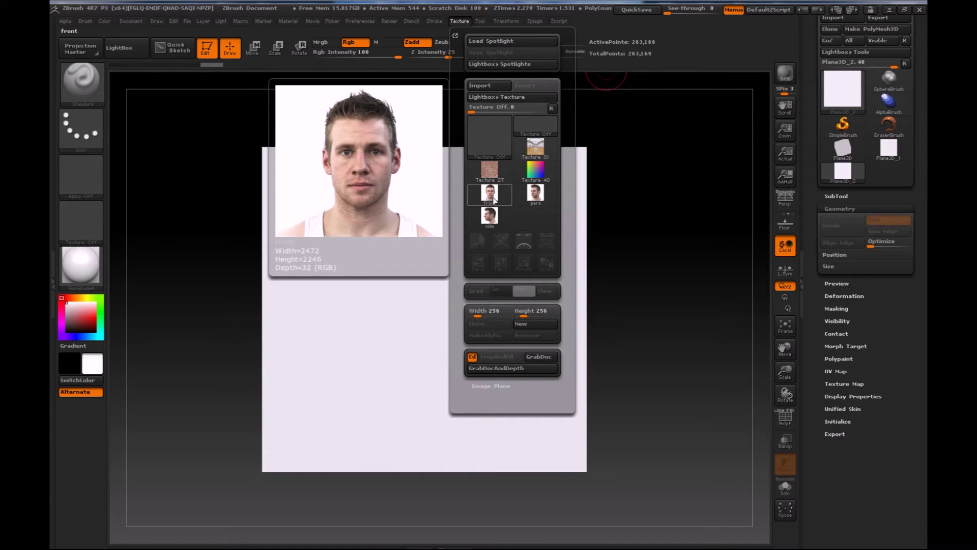
left_click(490, 198)
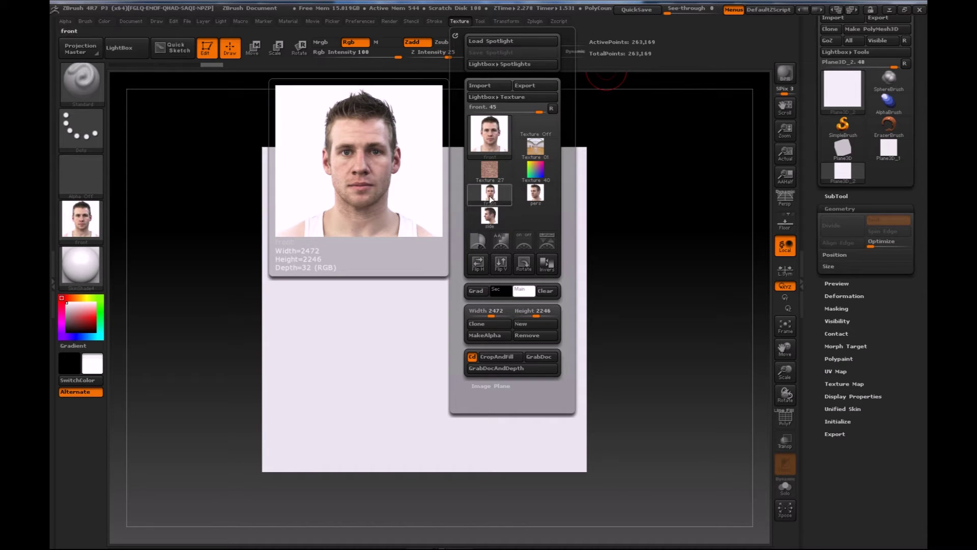
left_click(548, 242)
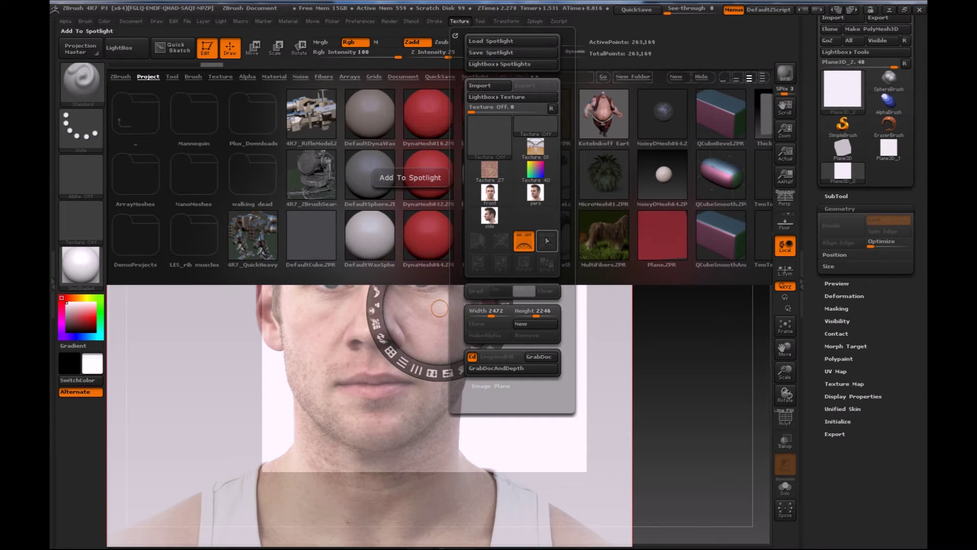
left_click(704, 77)
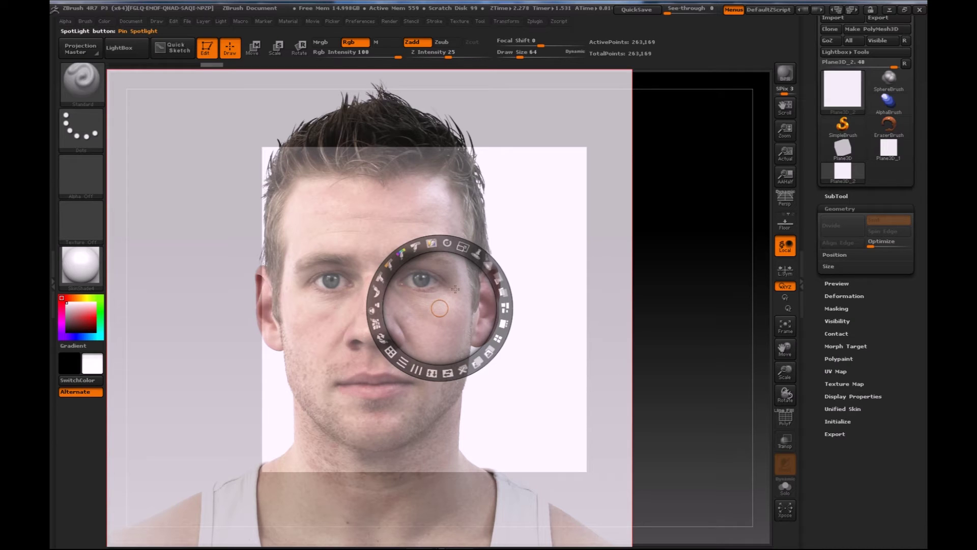
Move the Spotlight dial off the face to the image's empty upper corner and shift the image toward the centre of the plane.
left_click_drag(451, 309, 207, 165)
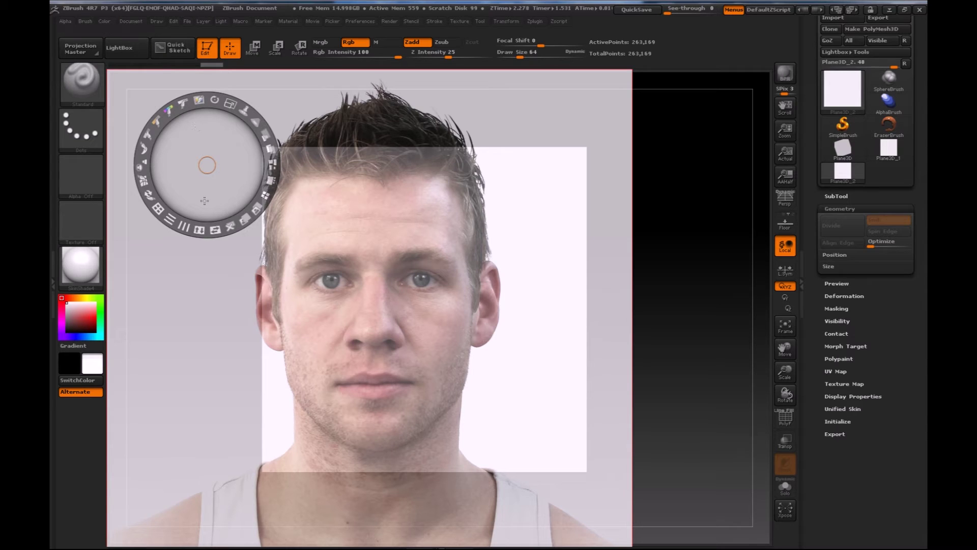
left_click_drag(231, 132, 261, 155)
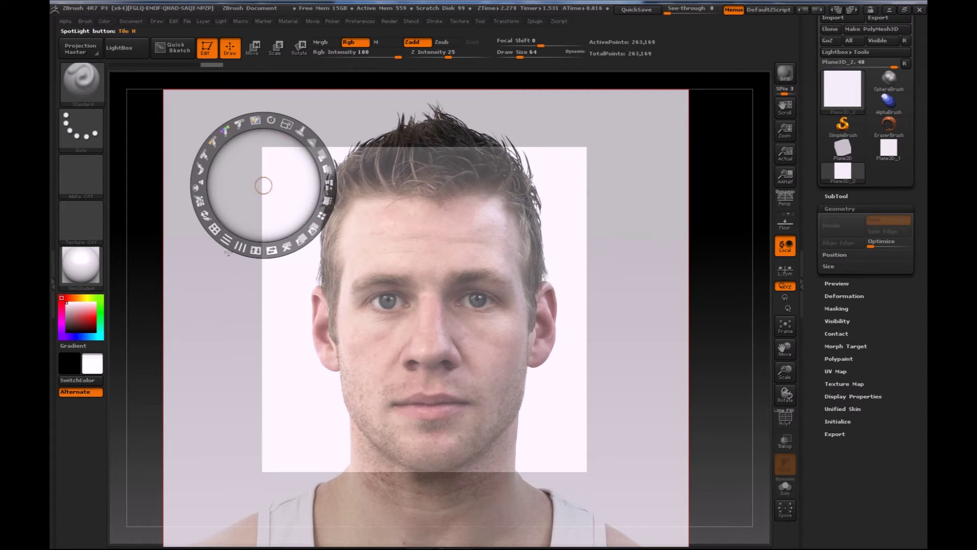
Scale the front image down so the head and shoulders fit the canvas, and place the Spotlight dial over the nose.
mouse_move(287, 123)
left_mouse_down()
mouse_move(293, 127)
mouse_move(257, 121)
mouse_move(279, 124)
mouse_move(291, 139)
mouse_move(280, 124)
mouse_move(258, 122)
mouse_move(283, 124)
mouse_move(270, 136)
left_mouse_up()
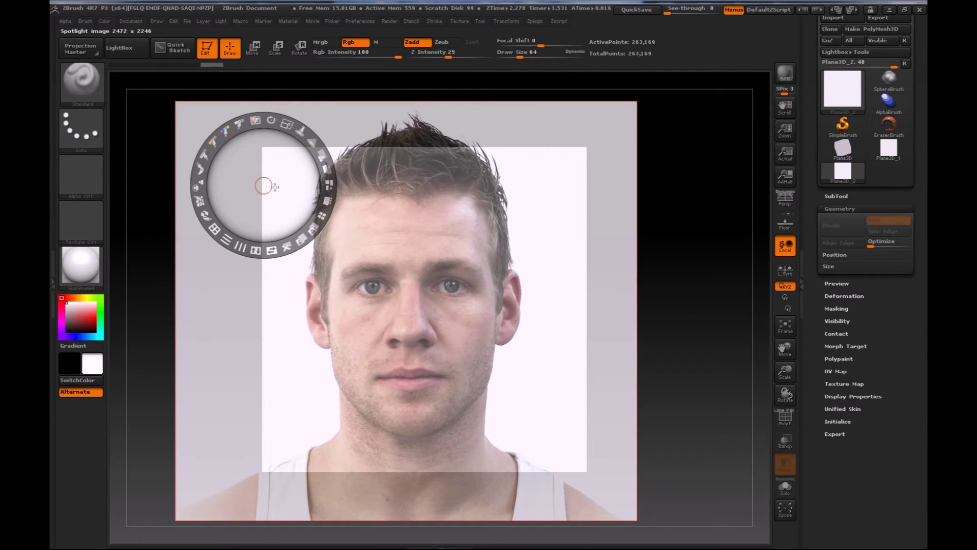
left_click(418, 319)
left_click(241, 167)
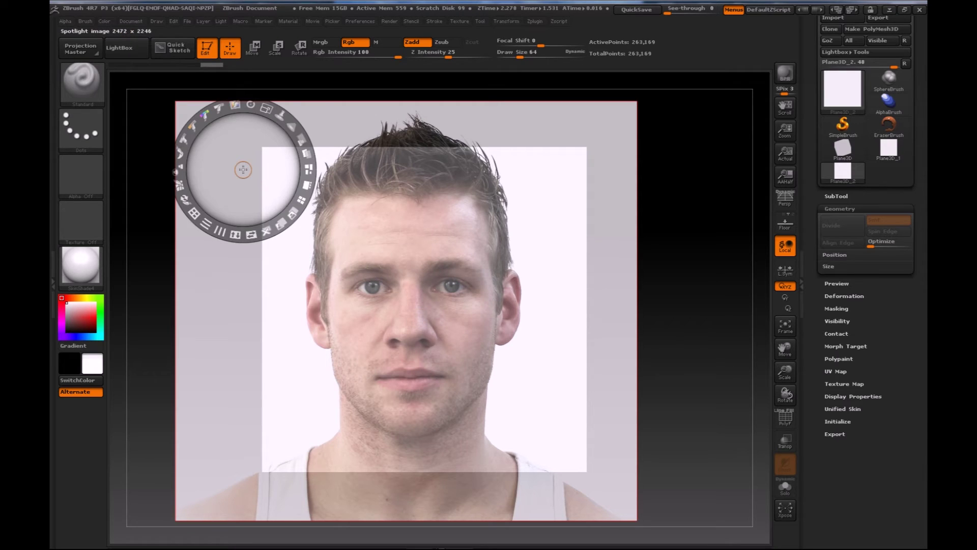
left_click(596, 151)
left_click(421, 328)
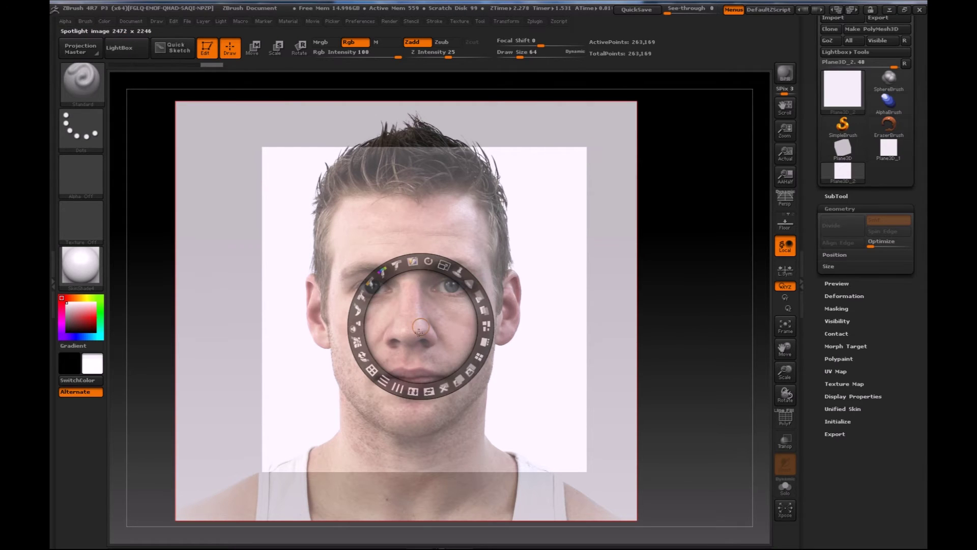
left_click_drag(420, 328, 410, 328)
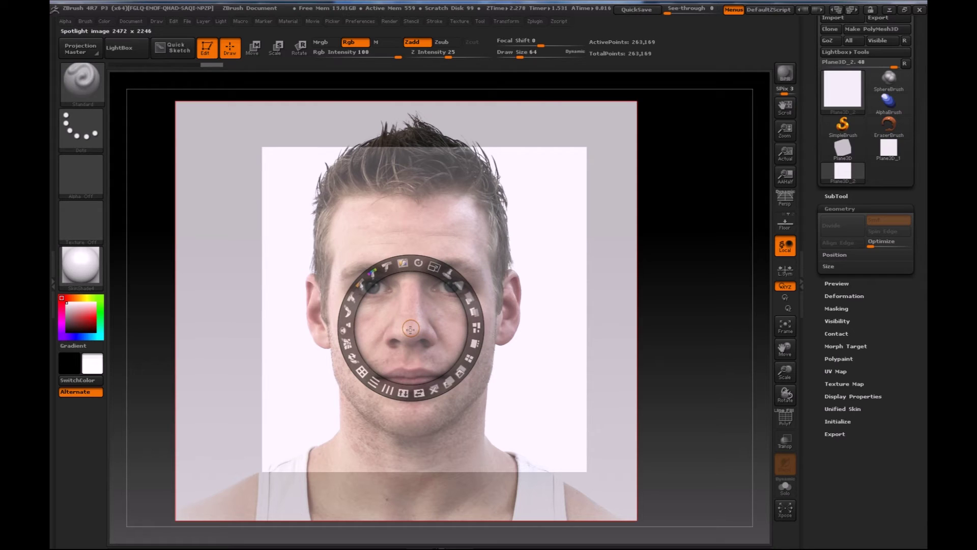
Lower the front image's Opacity in Spotlight until the plane shows clearly through the face.
mouse_move(414, 274)
left_mouse_down()
mouse_move(432, 265)
mouse_move(414, 267)
left_mouse_up()
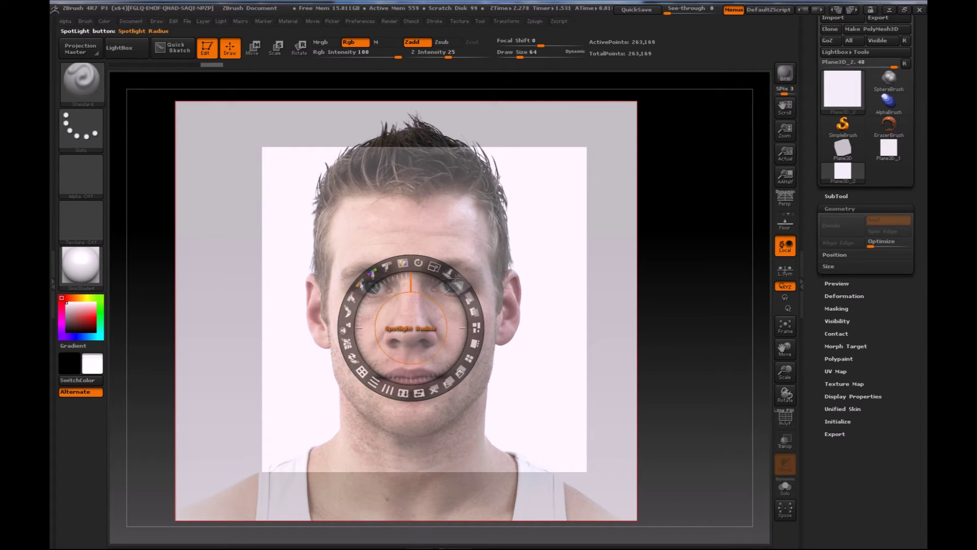
left_click_drag(451, 270, 464, 288)
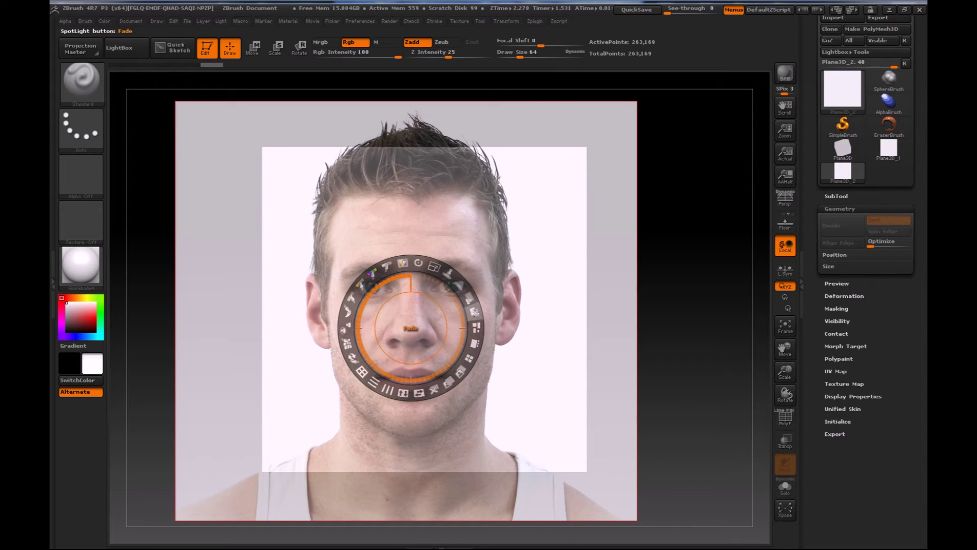
left_click_drag(472, 300, 448, 288)
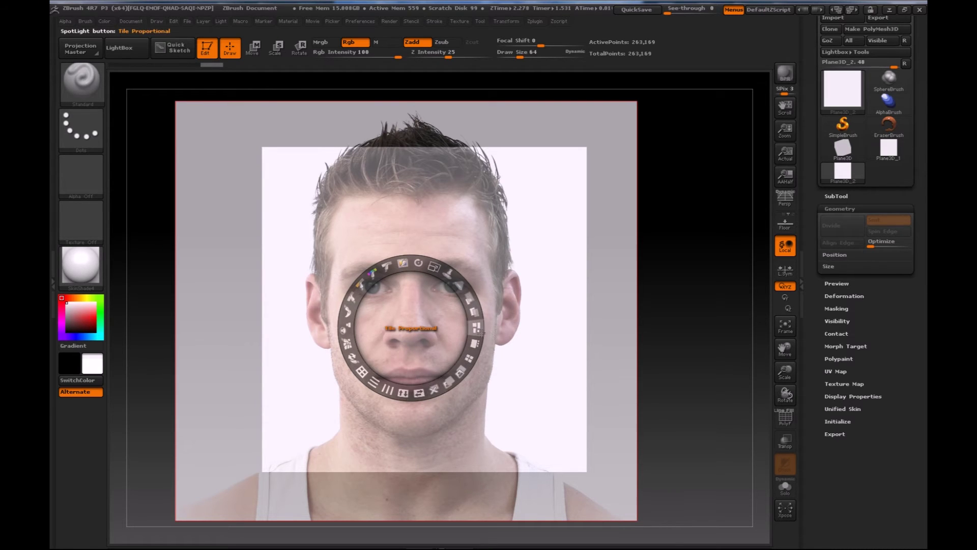
left_click_drag(469, 300, 429, 278)
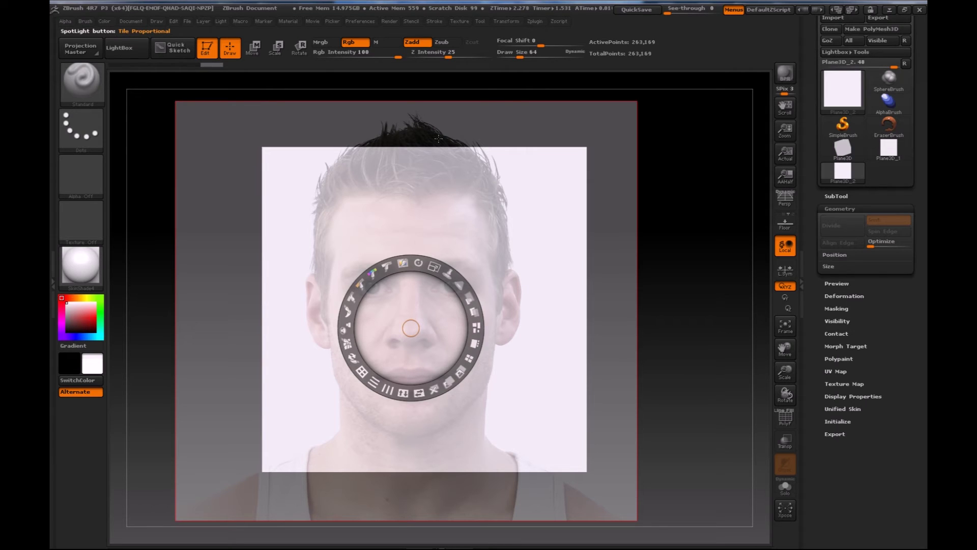
Add the pers and side textures to Spotlight alongside the front image.
left_click(460, 21)
left_click(536, 192)
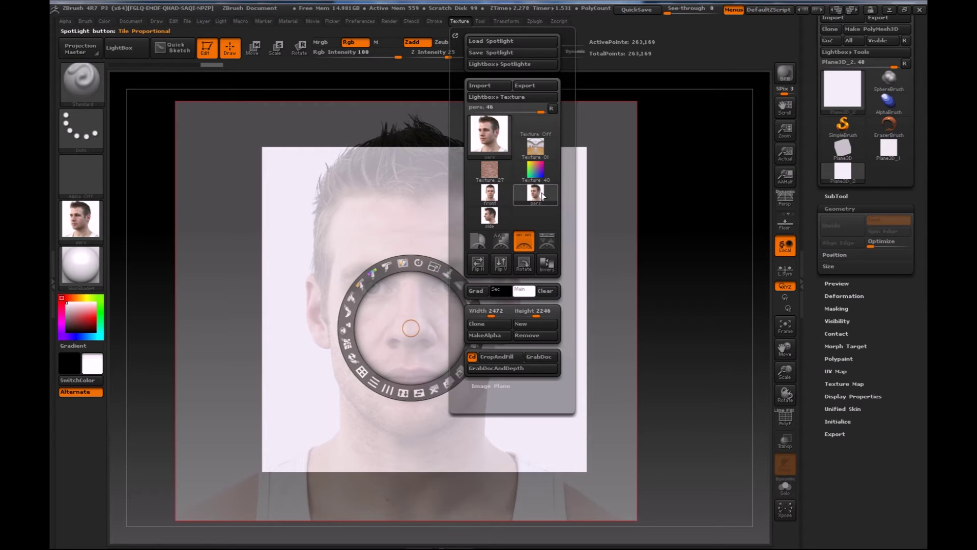
left_click(547, 241)
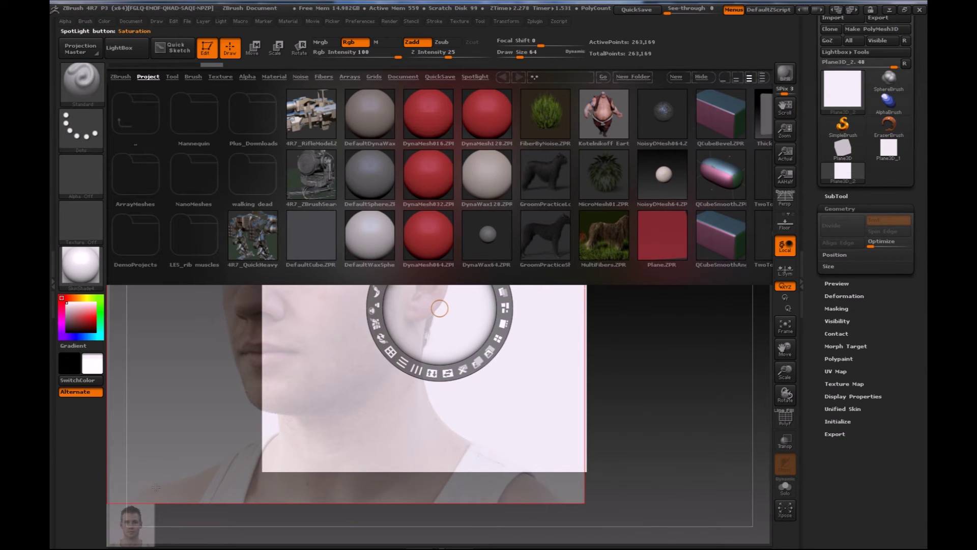
left_click(459, 21)
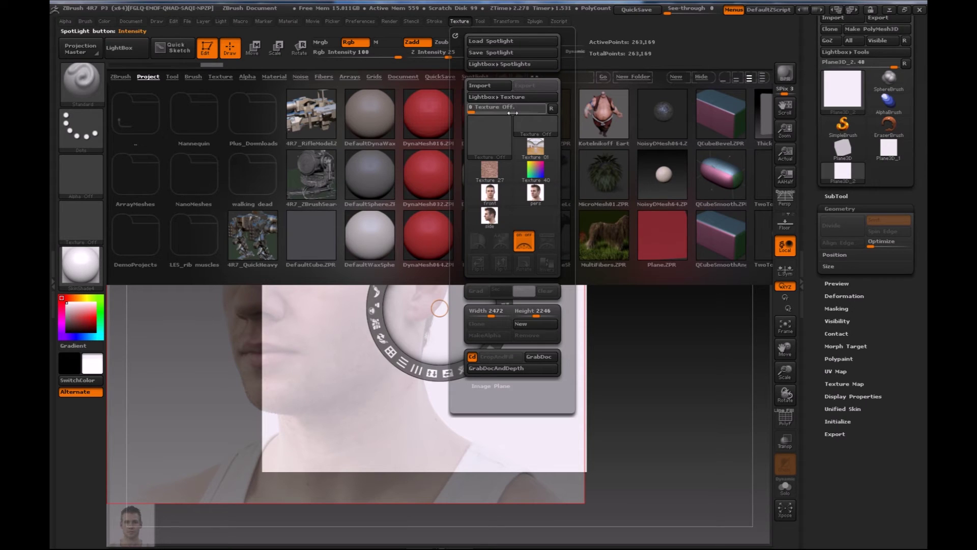
left_click(490, 216)
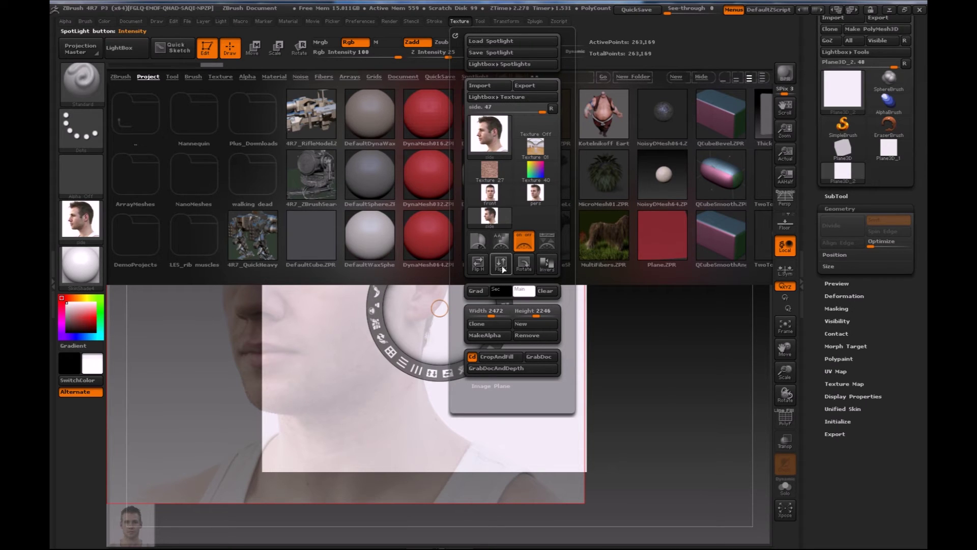
left_click(541, 244)
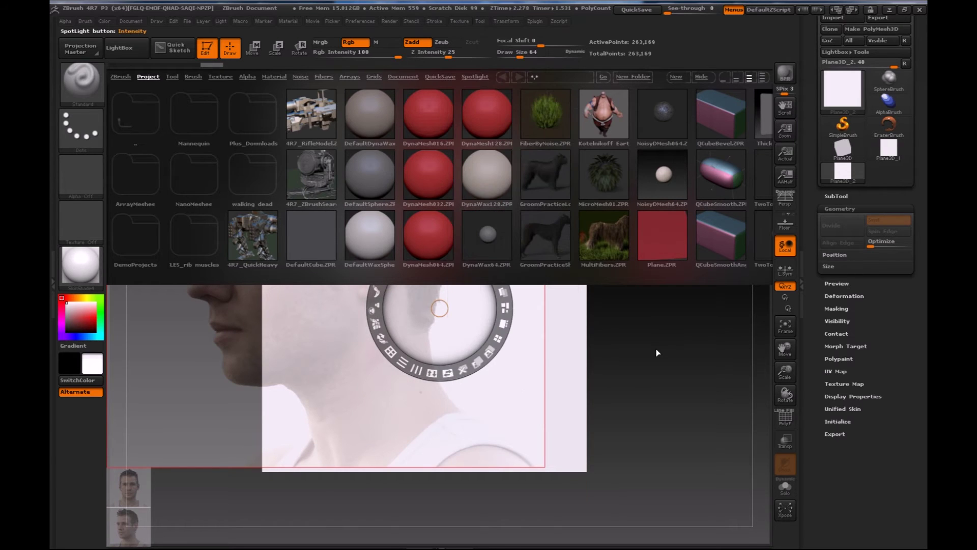
Hide the Lightbox browser, shift the side image over the plane, and cycle the Spotlight images to bring up pers.
left_click_drag(426, 330, 520, 363)
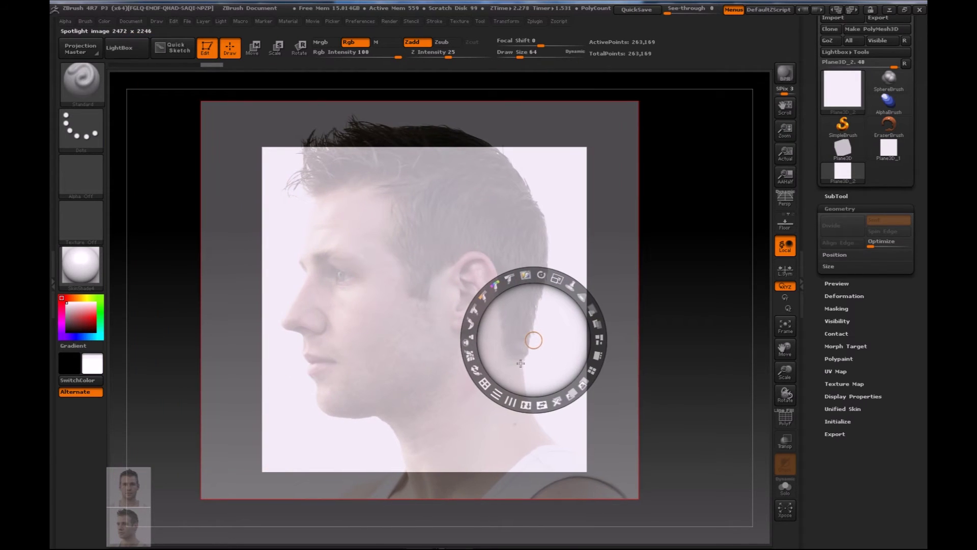
left_click(117, 487)
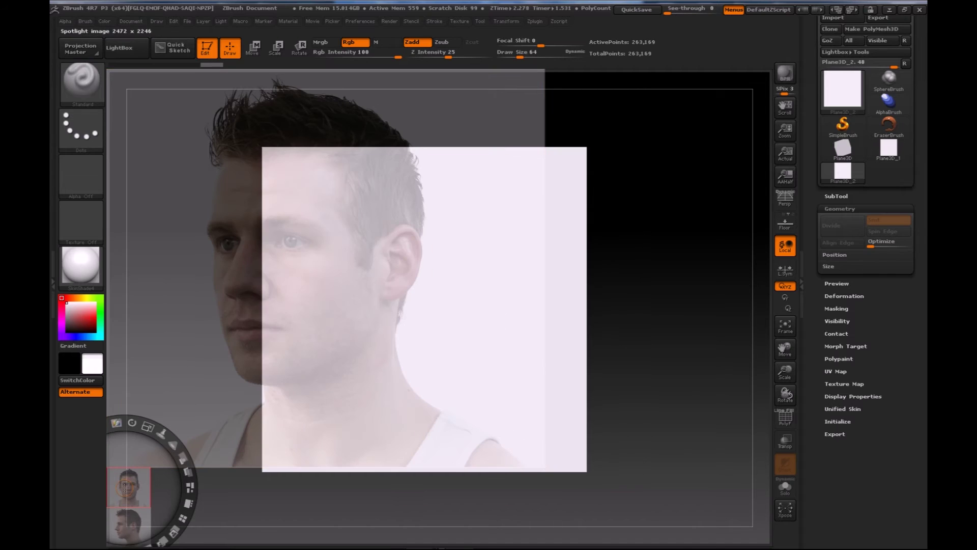
left_click(130, 527)
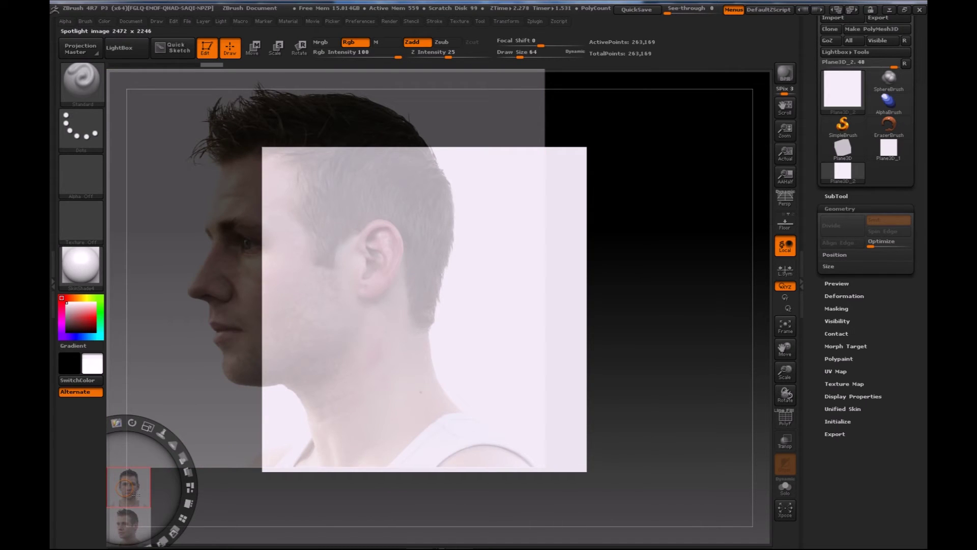
left_click(135, 526)
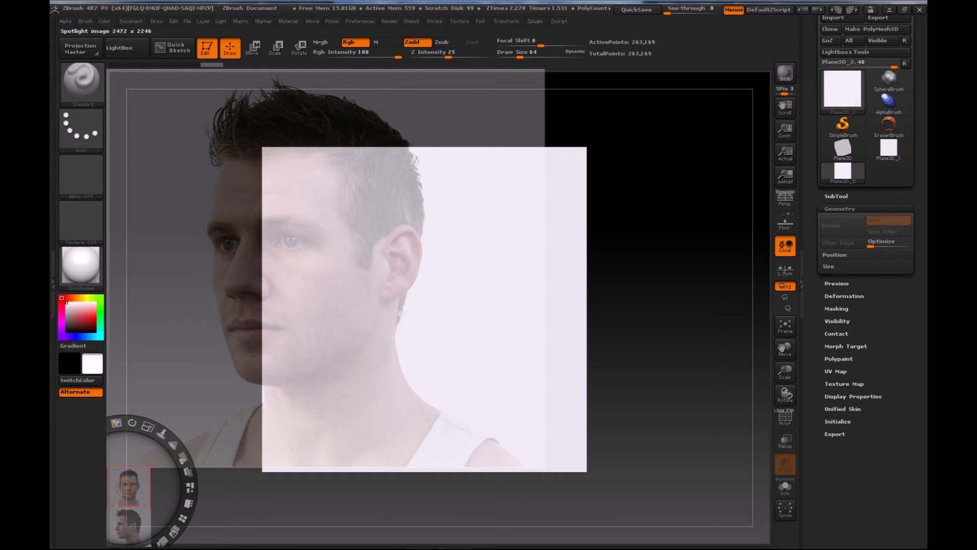
Move the pers image over the plane so the whole head, including the hair, lies within its edges.
left_click(248, 283)
left_click_drag(248, 283, 381, 324)
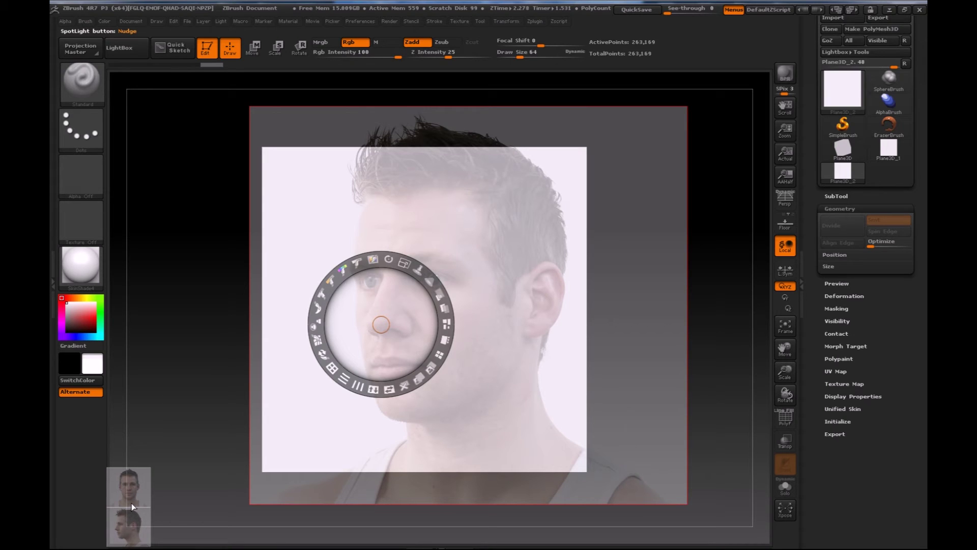
mouse_move(390, 355)
left_mouse_down()
mouse_move(554, 357)
mouse_move(234, 379)
mouse_move(545, 381)
mouse_move(292, 387)
mouse_move(493, 363)
mouse_move(362, 378)
mouse_move(355, 362)
mouse_move(381, 368)
left_mouse_up()
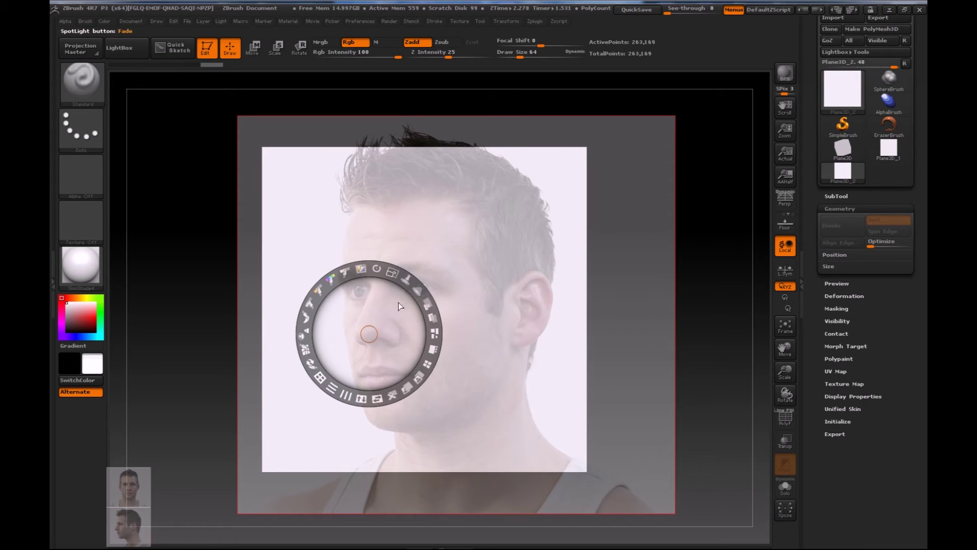
left_click_drag(391, 323, 383, 327)
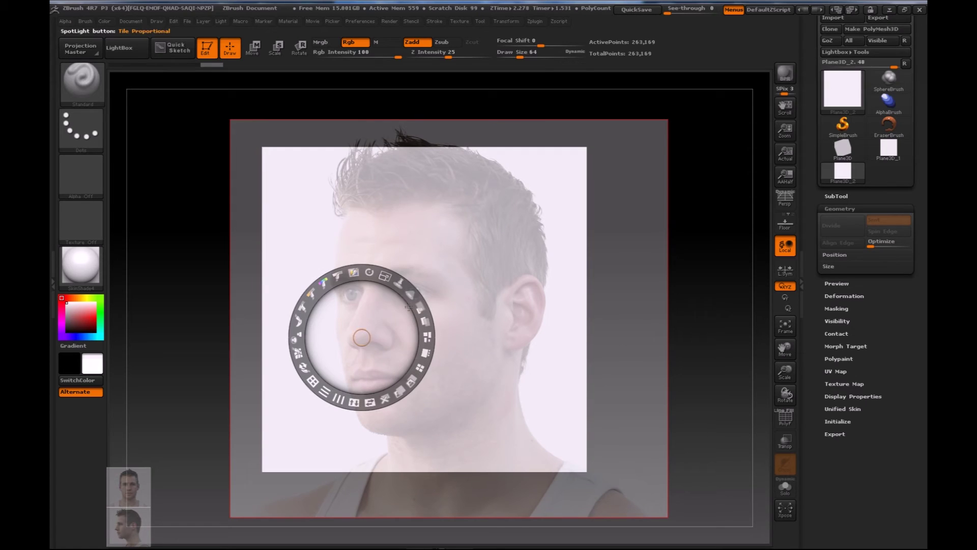
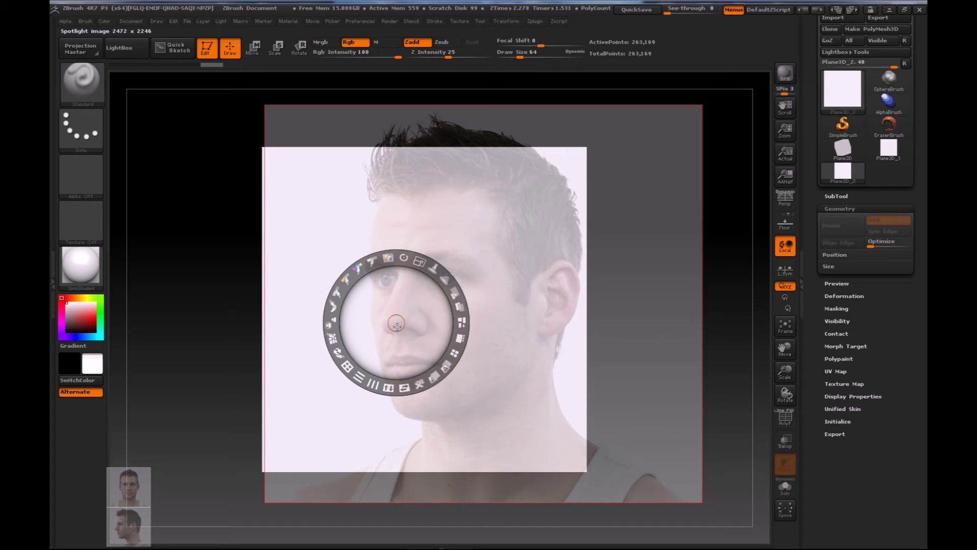
mouse_move(395, 323)
left_mouse_down()
mouse_move(450, 284)
mouse_move(456, 321)
mouse_move(449, 305)
mouse_move(504, 309)
mouse_move(456, 341)
mouse_move(403, 318)
left_mouse_up()
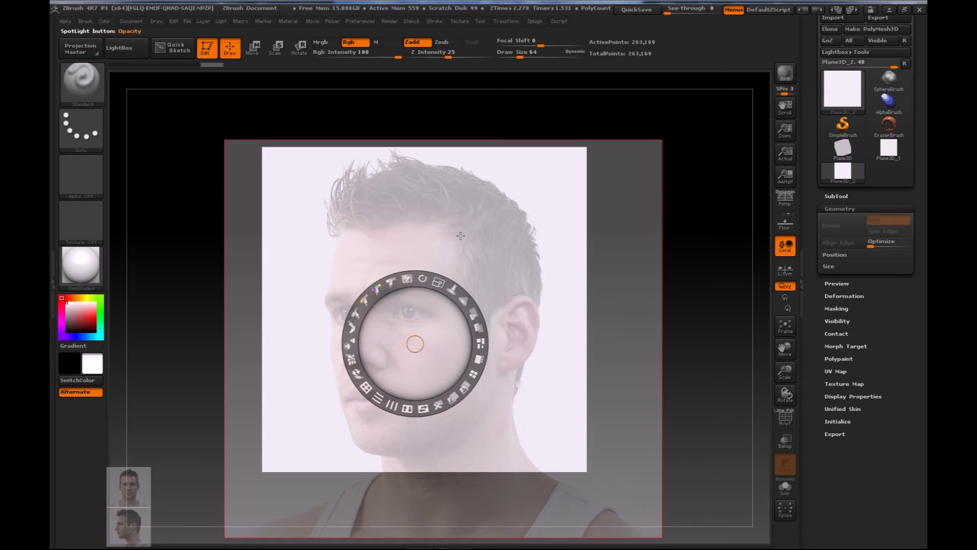
Hide the Spotlight dial, turn off Zadd with Rgb Intensity at 100, set Draw Size to 197, and try painting on the plane.
key("z")
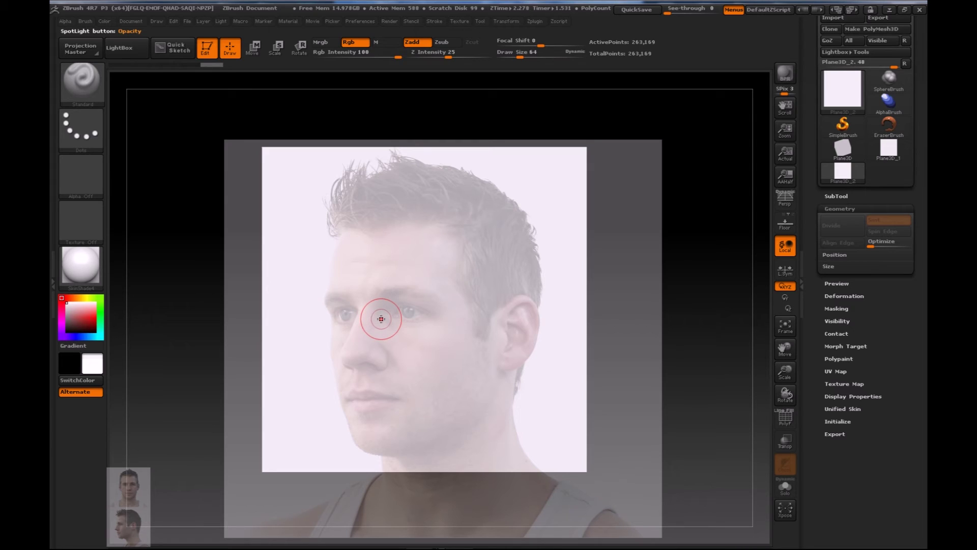
left_click(419, 48)
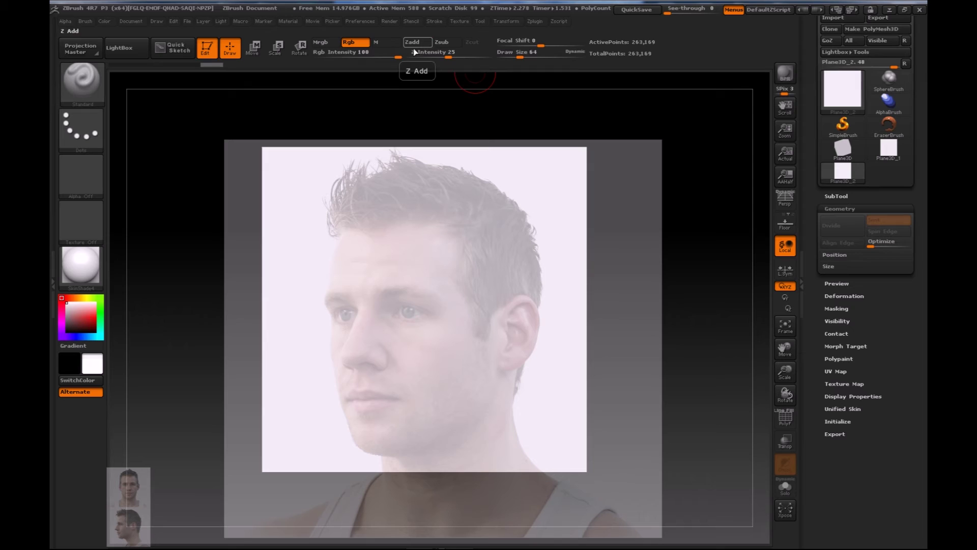
left_click(355, 51)
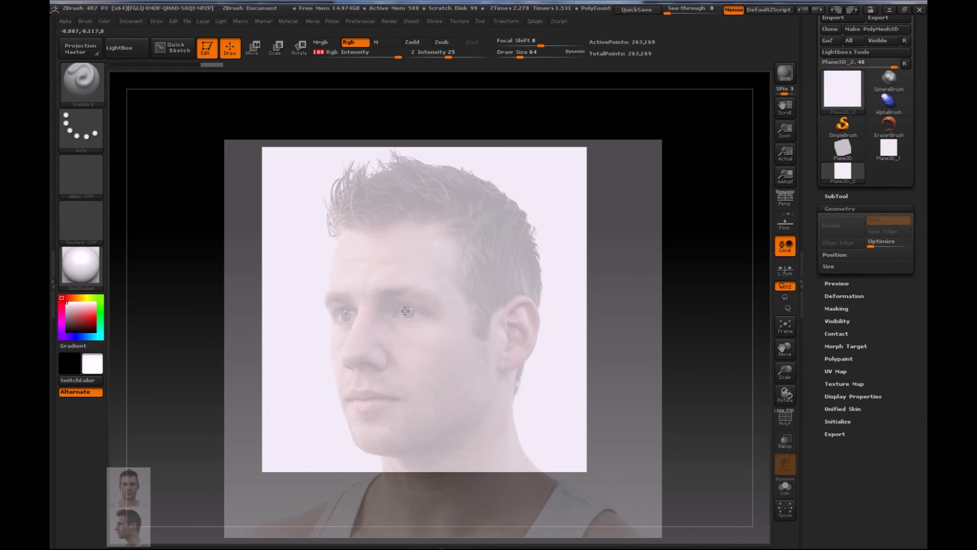
key("space")
left_click_drag(408, 312, 422, 313)
left_click(426, 325)
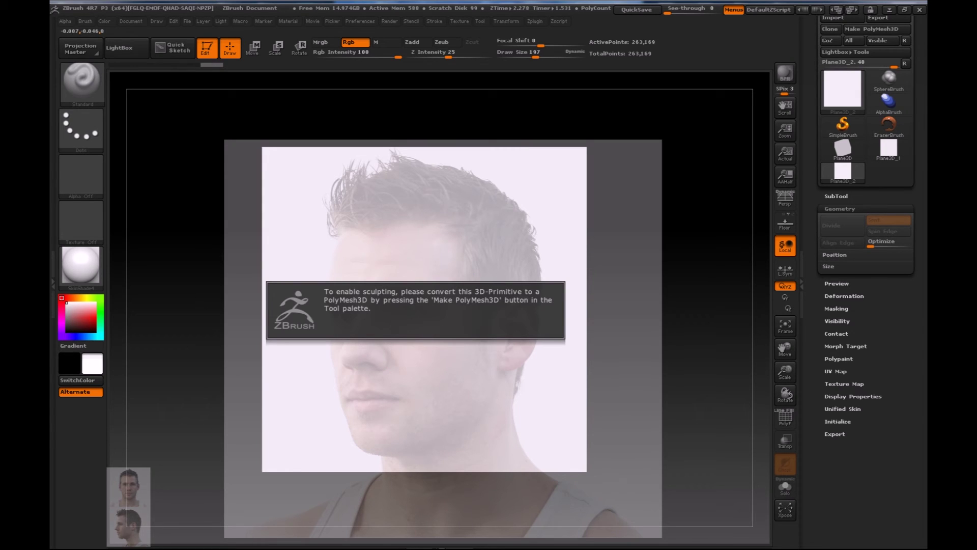
Convert the plane to a PolyMesh3D and divide it twice, up to subdivision level 3.
left_click_drag(921, 127, 921, 169)
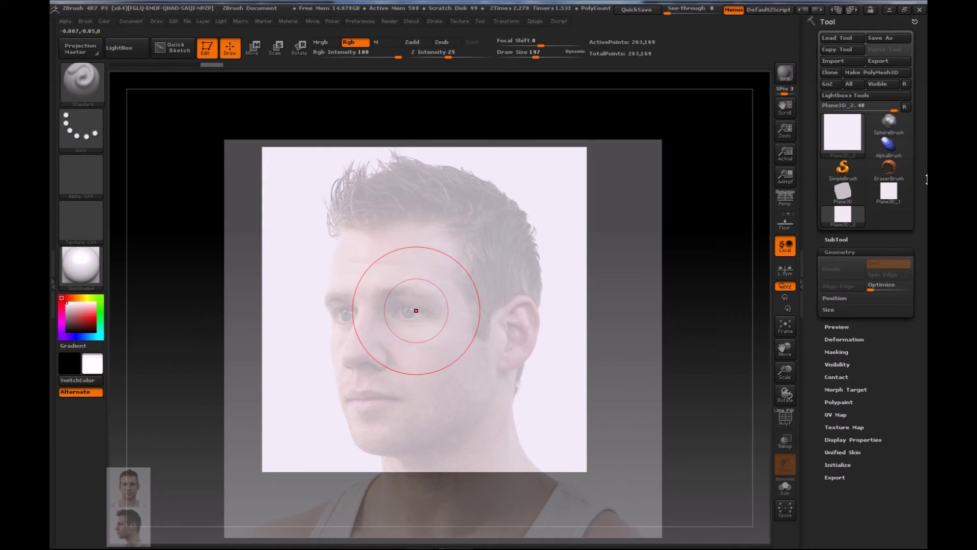
left_click(883, 75)
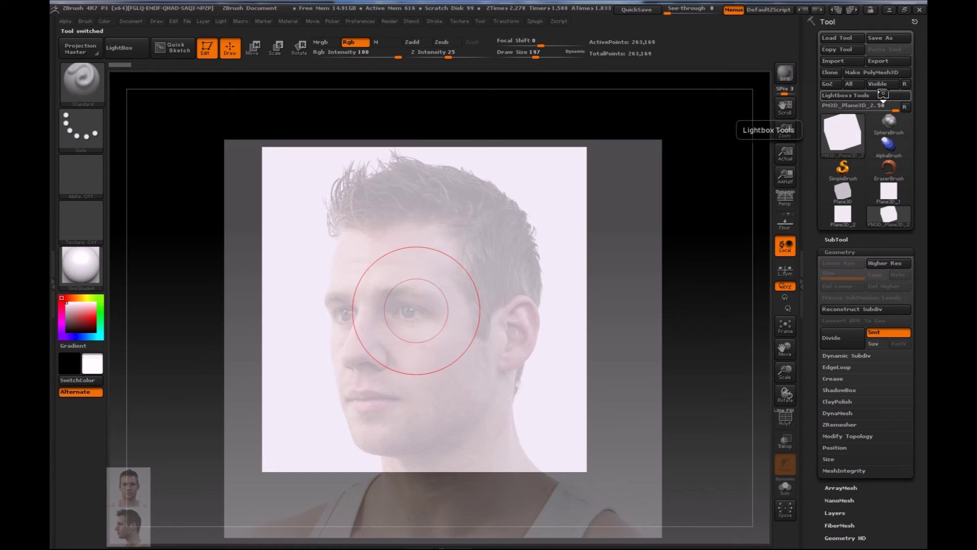
left_click(848, 341)
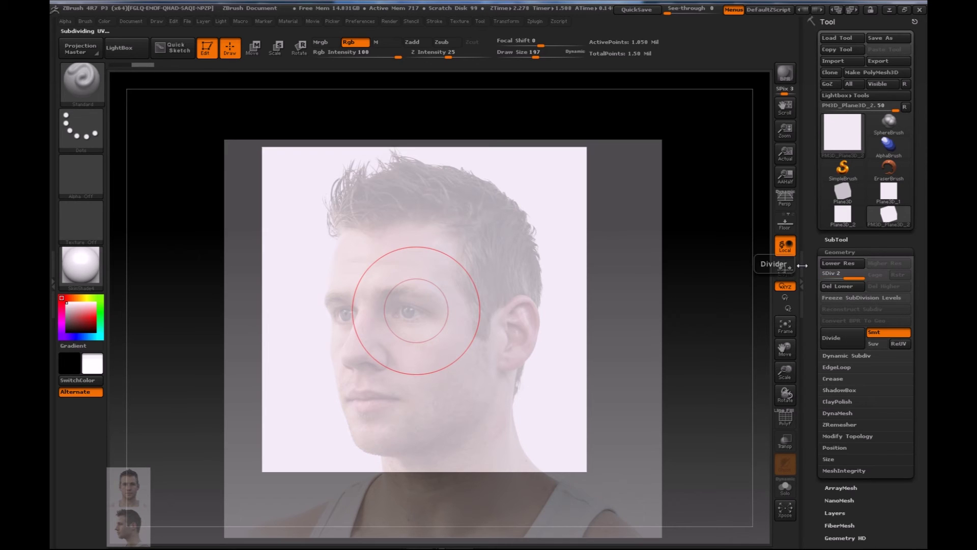
left_click(850, 343)
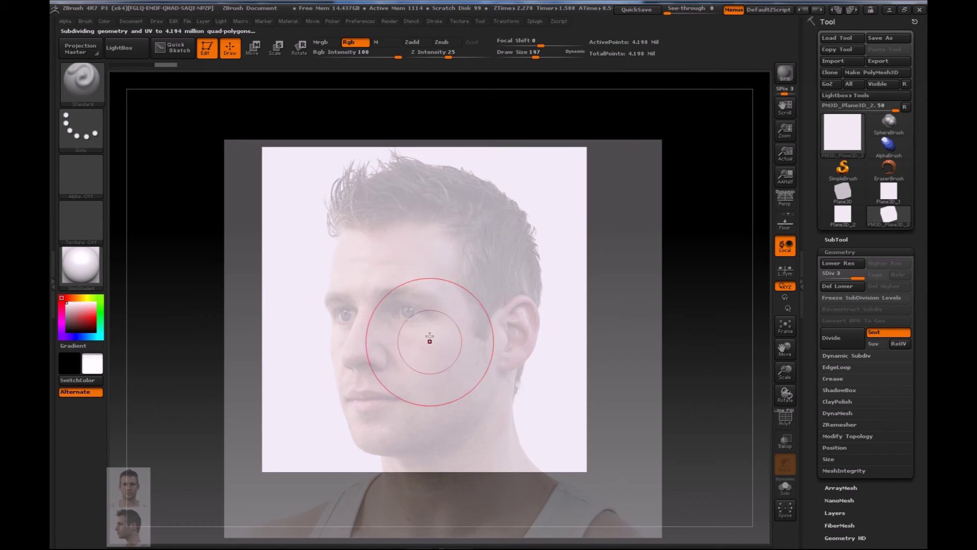
Paint over the plane with broad strokes to transfer the pers head image onto it.
mouse_move(408, 319)
left_mouse_down()
mouse_move(443, 311)
mouse_move(410, 291)
mouse_move(483, 307)
mouse_move(382, 307)
mouse_move(477, 315)
mouse_move(389, 295)
mouse_move(431, 276)
mouse_move(390, 269)
mouse_move(454, 244)
mouse_move(469, 257)
mouse_move(387, 223)
mouse_move(418, 209)
mouse_move(358, 202)
mouse_move(341, 181)
mouse_move(509, 233)
mouse_move(534, 332)
mouse_move(483, 372)
mouse_move(493, 401)
mouse_move(501, 334)
mouse_move(404, 411)
mouse_move(359, 398)
mouse_move(351, 336)
mouse_move(364, 376)
mouse_move(488, 413)
mouse_move(396, 385)
mouse_move(394, 421)
mouse_move(460, 438)
mouse_move(425, 459)
mouse_move(481, 464)
mouse_move(415, 452)
left_mouse_up()
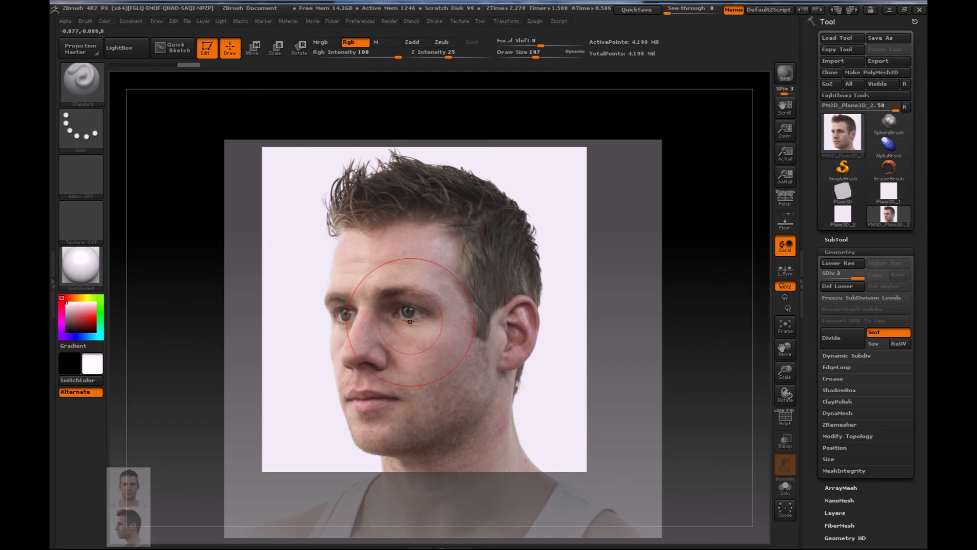
key("shift+z")
Reactivate the Spotlight dial, shift the pers image off the painted head, and swap in the front image over the plane.
mouse_move(410, 414)
left_mouse_down()
mouse_move(452, 349)
mouse_move(718, 334)
mouse_move(643, 344)
mouse_move(439, 329)
mouse_move(509, 346)
mouse_move(465, 332)
left_mouse_up()
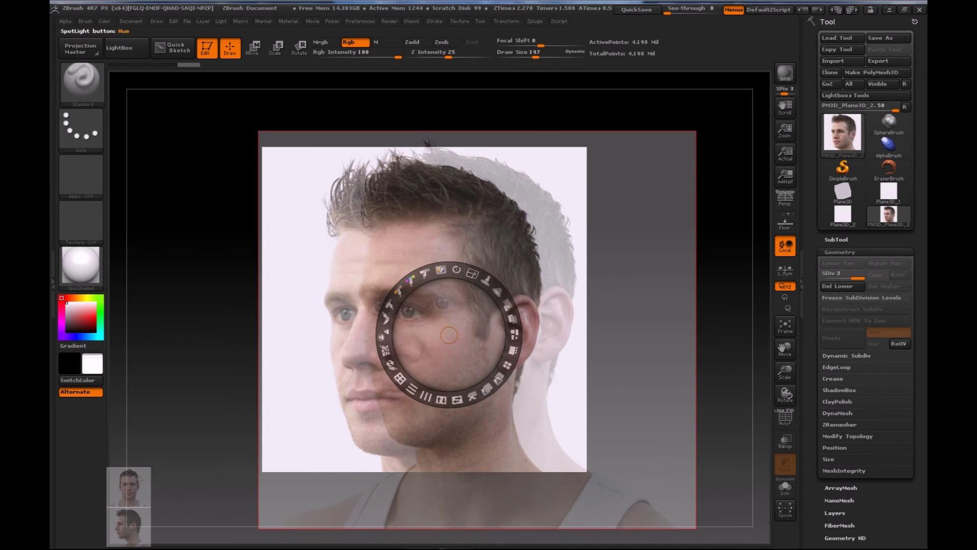
left_click_drag(453, 363, 475, 373)
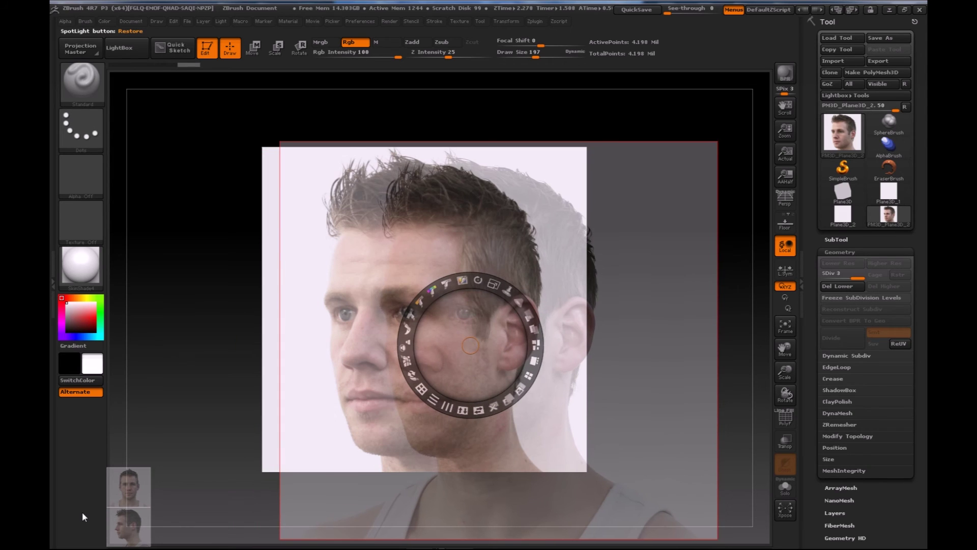
left_click(133, 487)
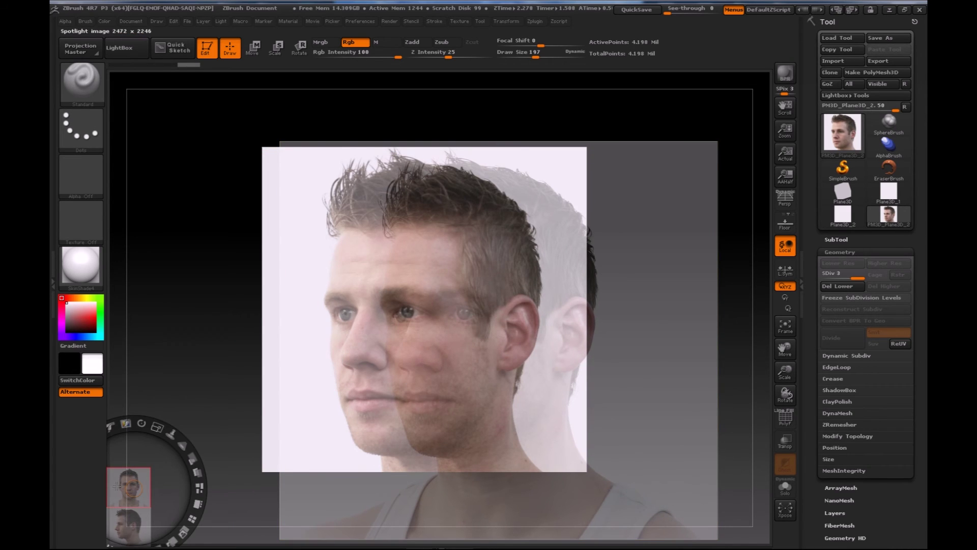
left_click(117, 485)
left_click_drag(310, 300, 419, 342)
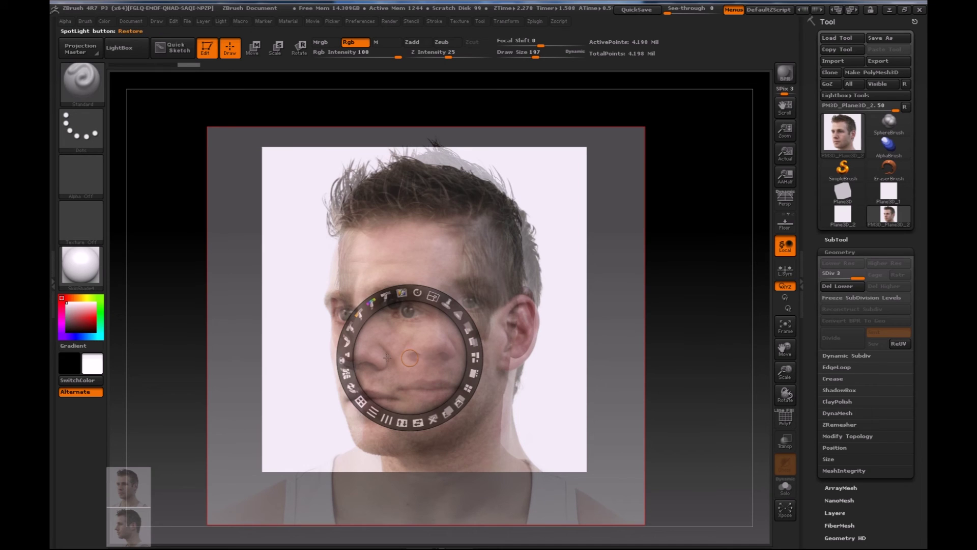
Lower the front image's opacity, shift it sideways over the painted head, and paint its face onto the plane.
key("z")
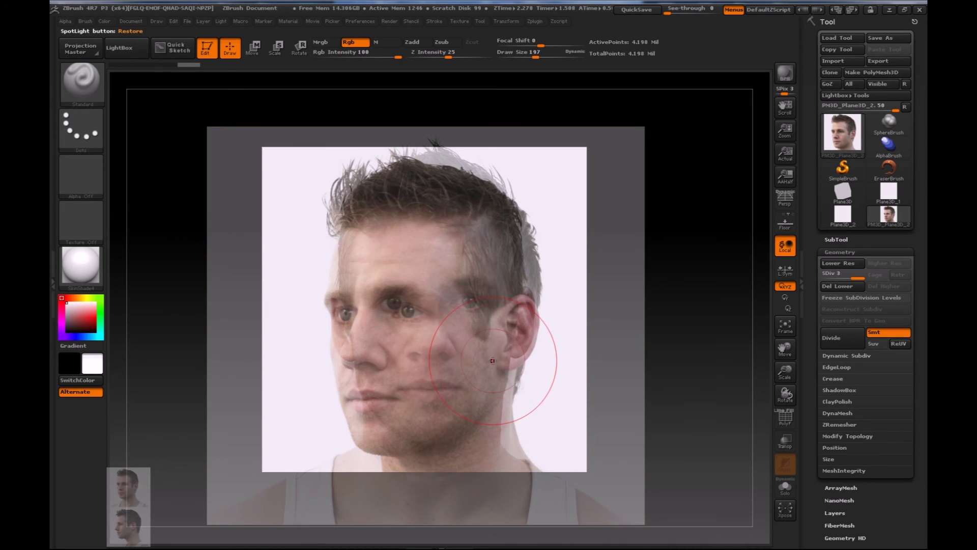
key("z")
left_click_drag(450, 357, 478, 366)
left_click_drag(507, 335, 480, 391)
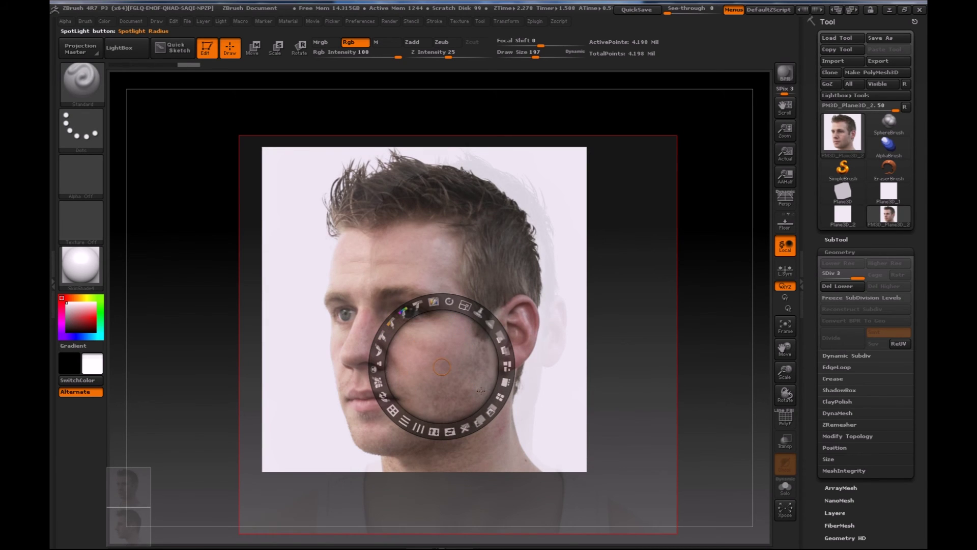
mouse_move(462, 348)
left_mouse_down()
mouse_move(499, 348)
mouse_move(467, 329)
mouse_move(483, 340)
mouse_move(472, 340)
left_mouse_up()
key("z")
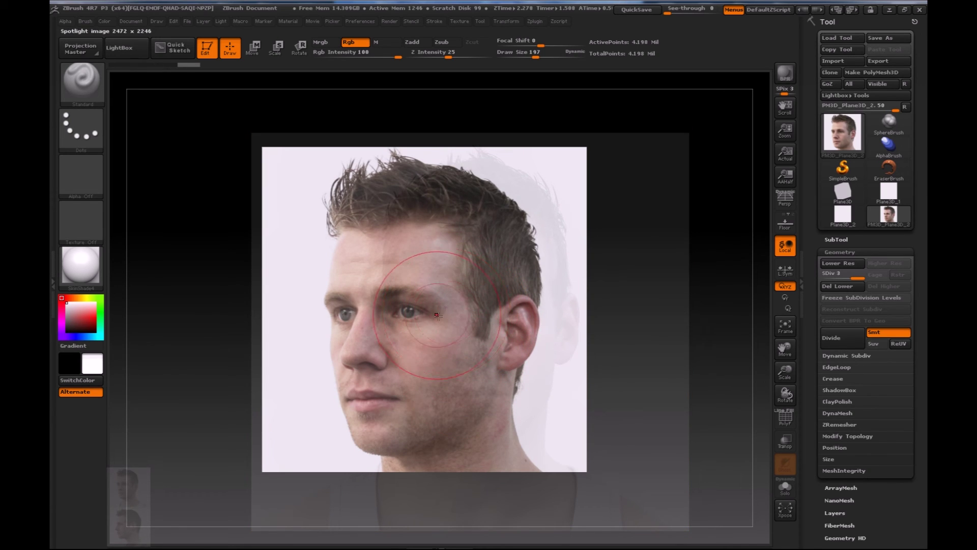
mouse_move(440, 309)
left_mouse_down()
mouse_move(453, 254)
mouse_move(465, 313)
mouse_move(488, 359)
mouse_move(433, 380)
mouse_move(504, 390)
mouse_move(471, 401)
left_mouse_up()
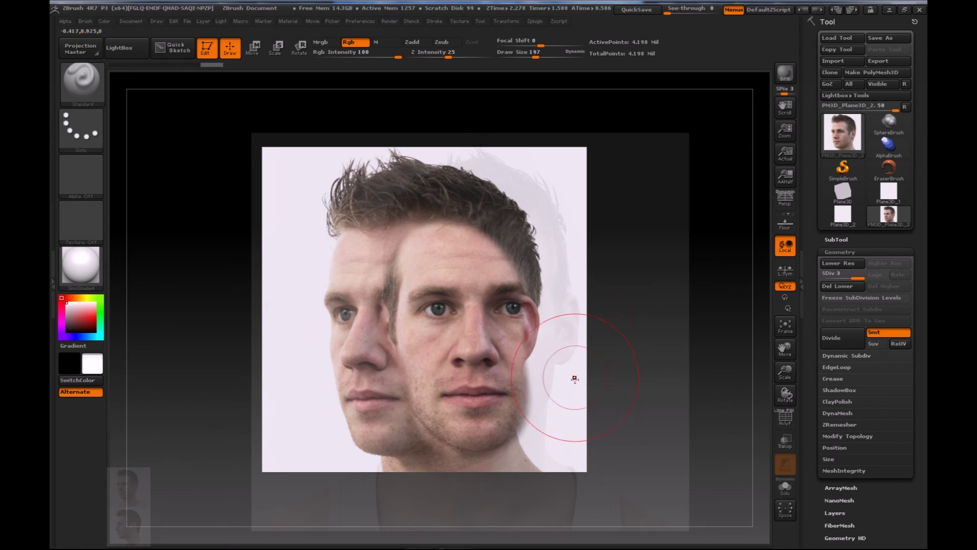
Tile the three Spotlight images in a single column and move the plane clear of them.
key("z")
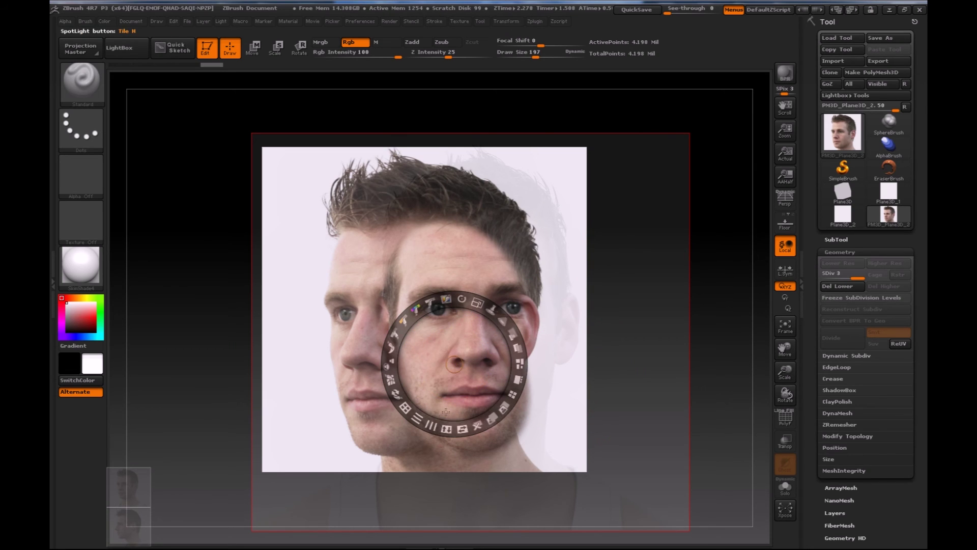
left_click(512, 394)
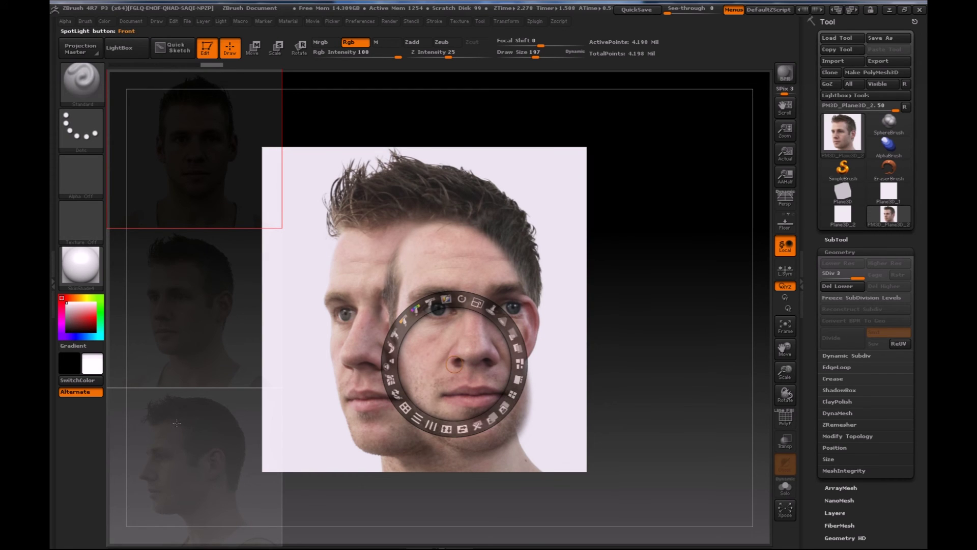
key("z")
left_click_drag(563, 392, 633, 366)
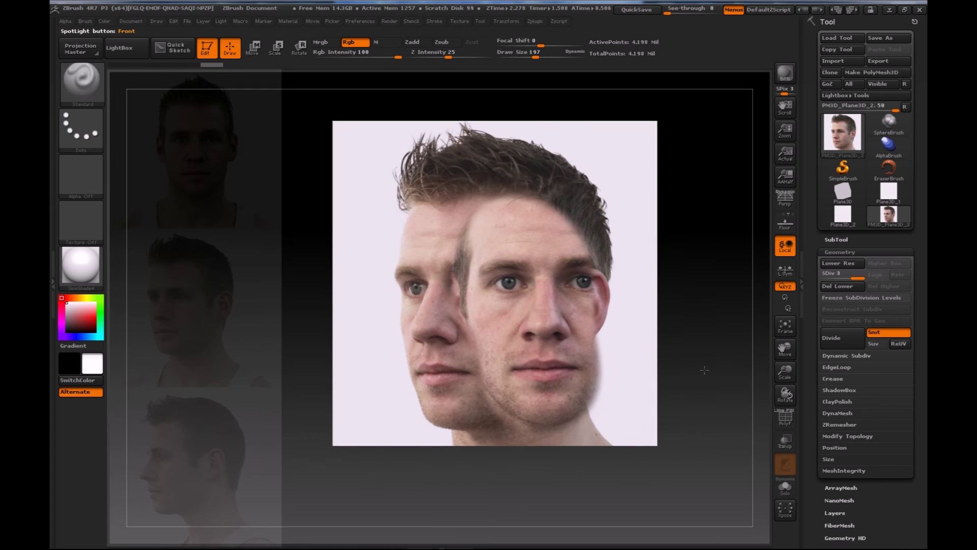
key("shift+z")
mouse_move(695, 349)
left_mouse_down()
mouse_move(643, 360)
mouse_move(683, 366)
mouse_move(673, 363)
mouse_move(696, 351)
mouse_move(687, 359)
left_mouse_up()
key("z")
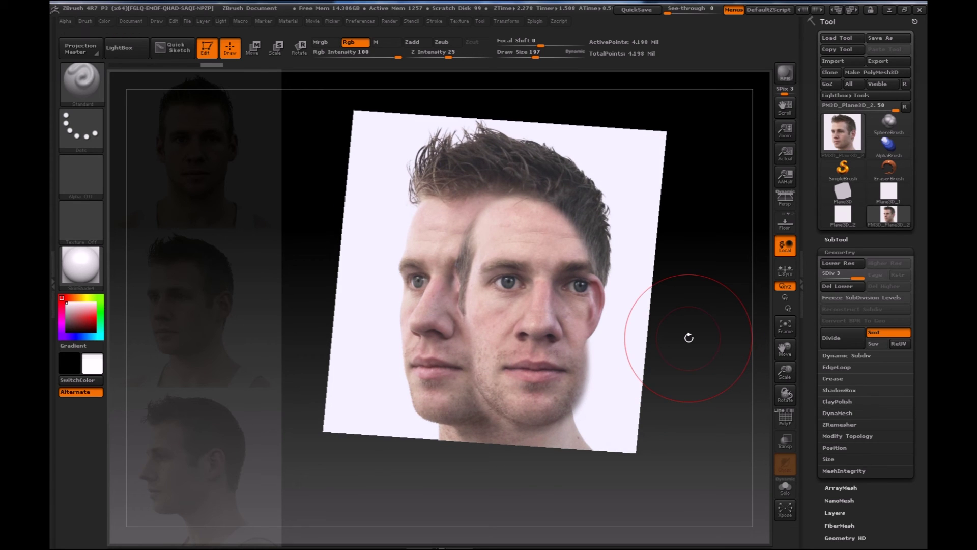
mouse_move(689, 337)
left_mouse_down()
mouse_move(689, 397)
mouse_move(695, 387)
left_mouse_up()
key("z")
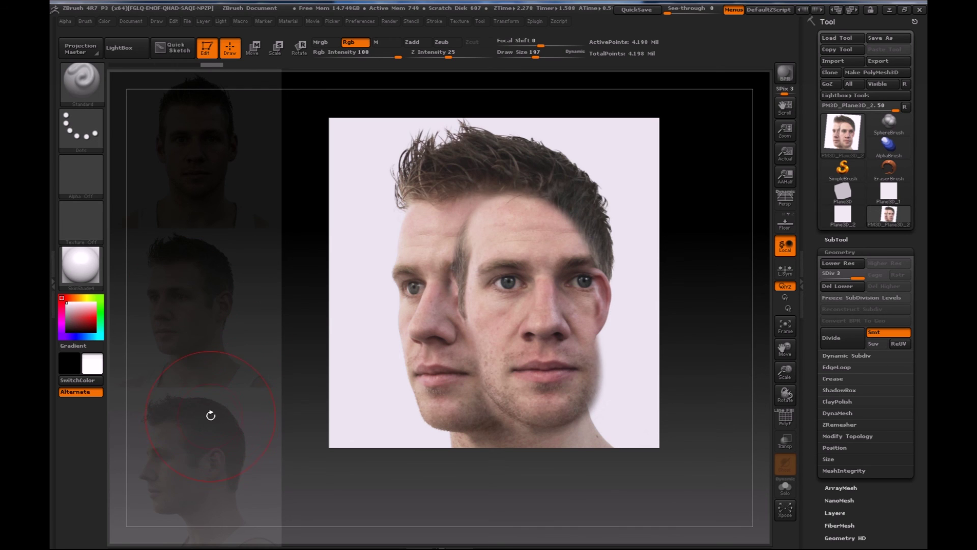
key("super")
key("super")
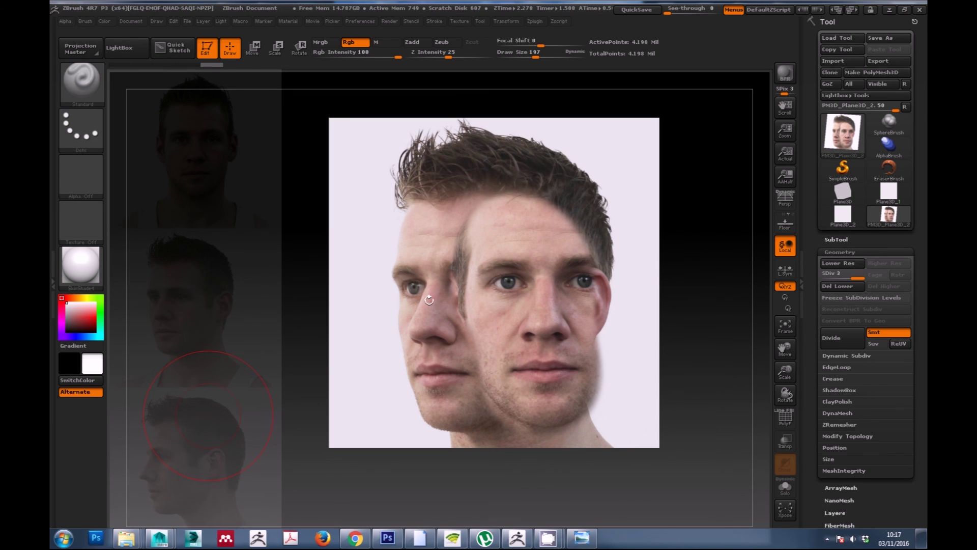
left_click_drag(228, 333, 357, 323, "shift")
Turn Spotlight back on, raise the images to full opacity, and tile them with the pers image enlarged.
key("shift+z")
left_click(210, 175)
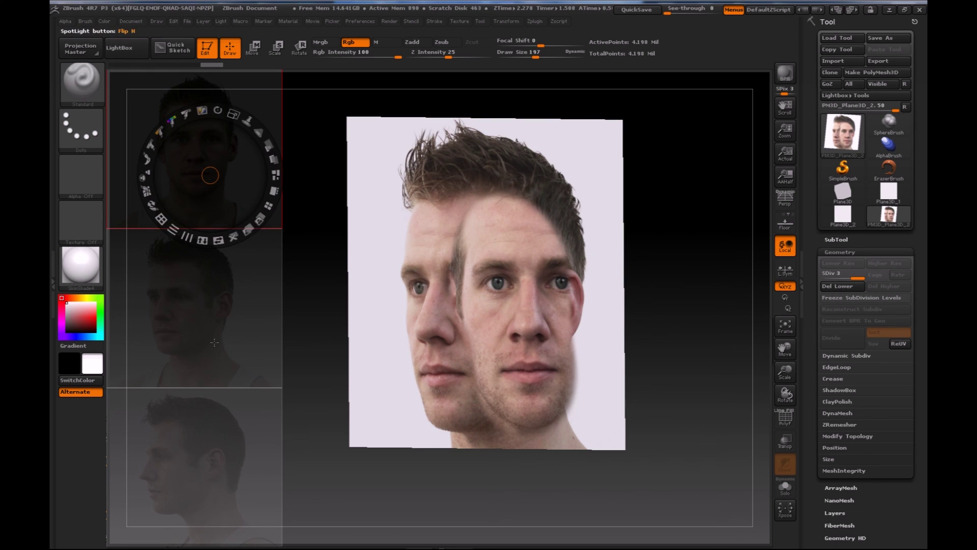
left_click_drag(210, 175, 213, 342)
left_click(277, 342)
mouse_move(281, 323)
mouse_move(281, 323)
left_mouse_down()
mouse_move(267, 363)
mouse_move(230, 384)
left_mouse_up()
key("z")
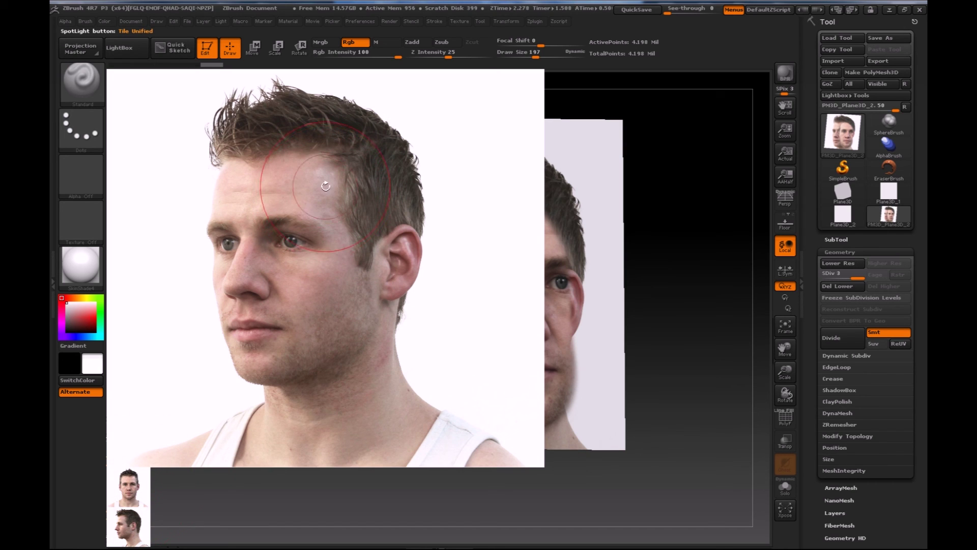
Switch the enlarged Spotlight image to the side head, and finally to the front head.
key("shift+z")
left_click(127, 534)
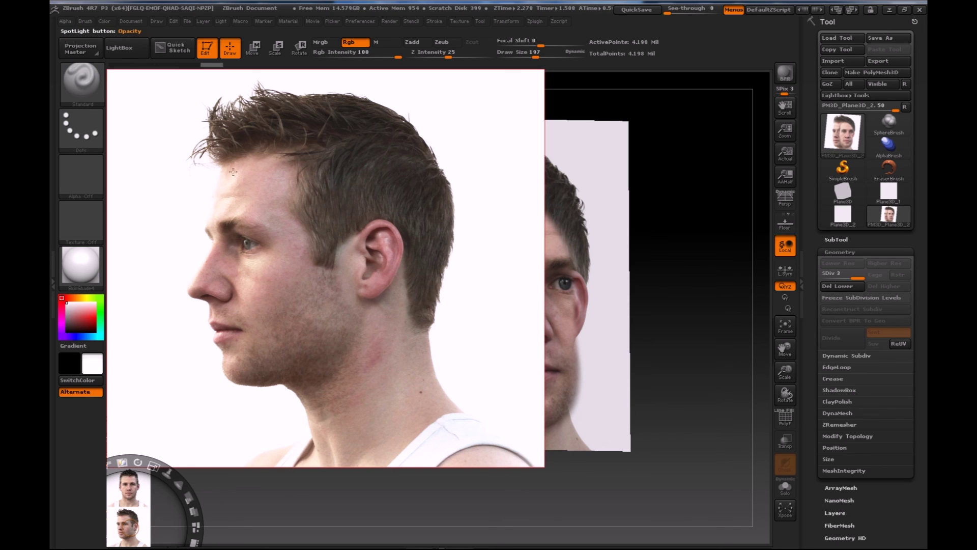
key("z")
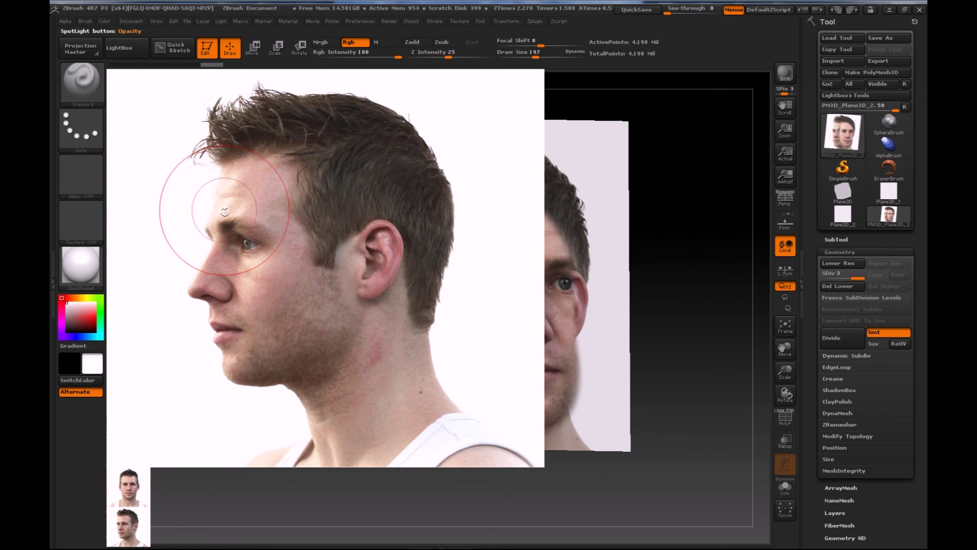
key("shift+z")
left_click(129, 490)
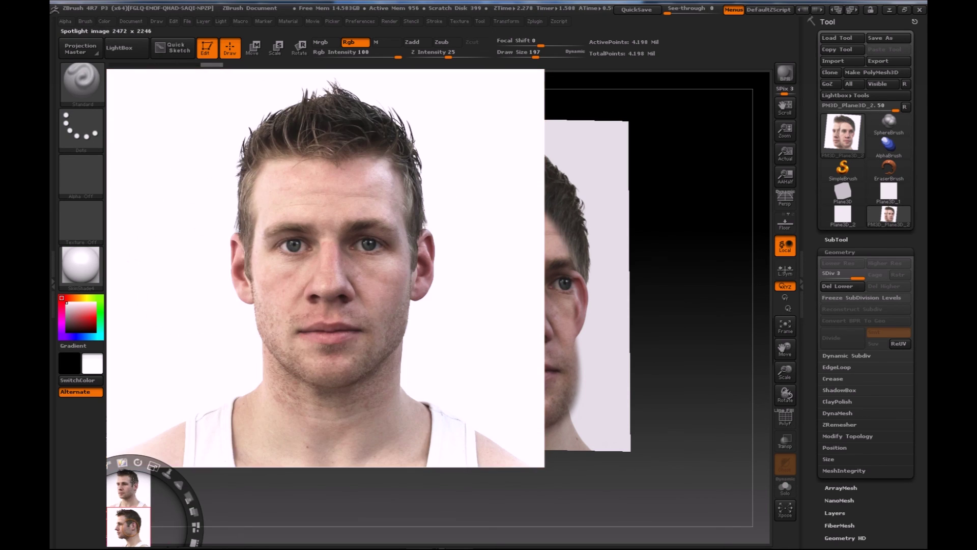